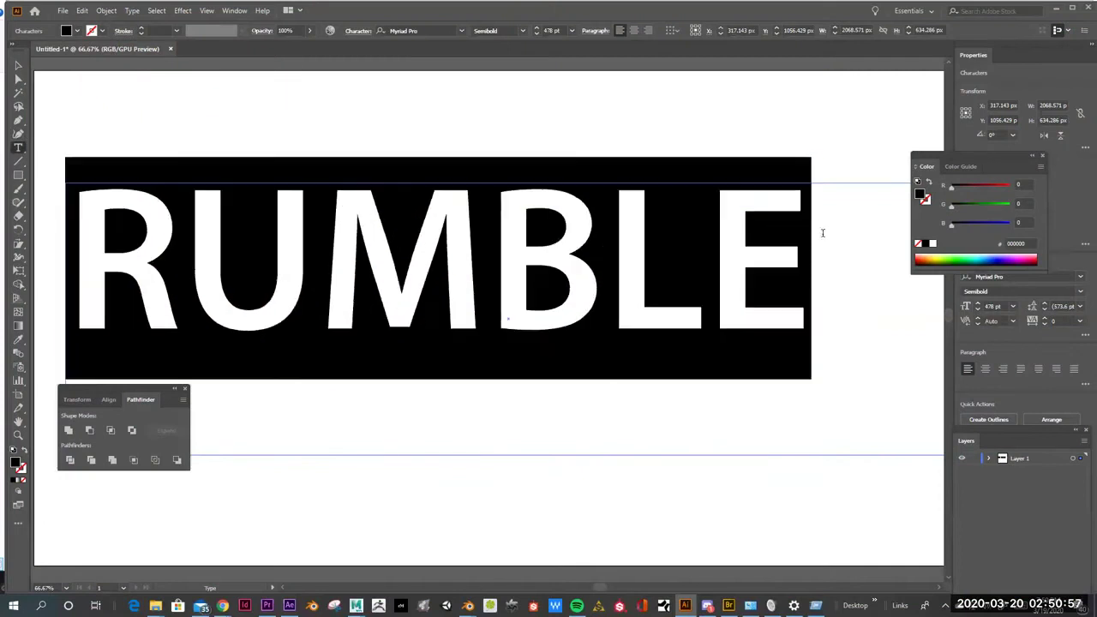
Set RUMBLE in the Bungee font and step its size down to 422 pt.
click(461, 31)
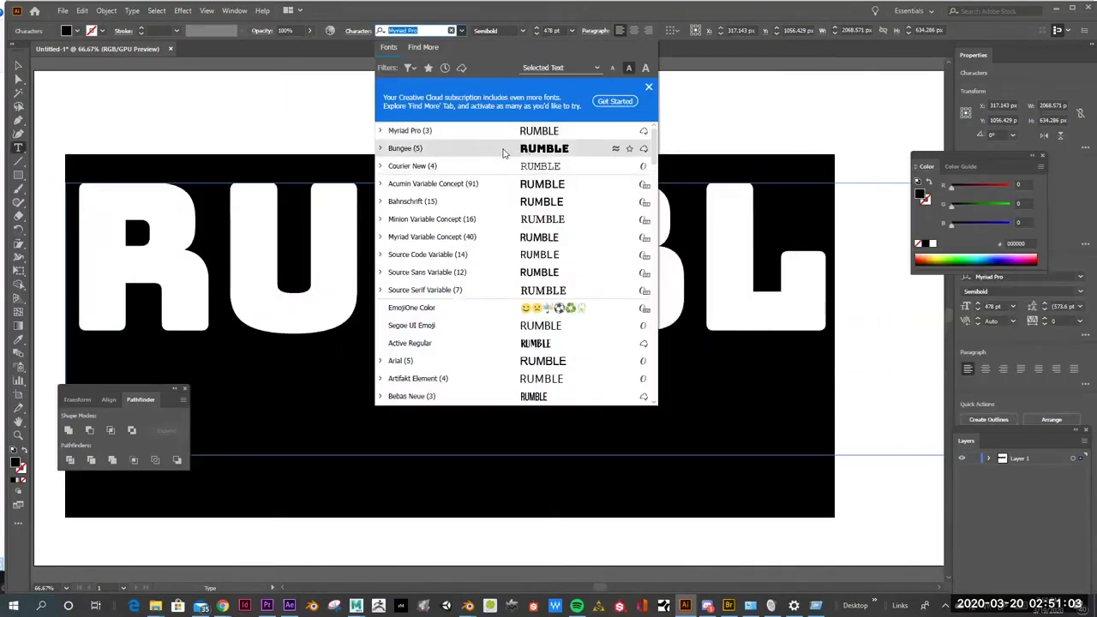
click(502, 151)
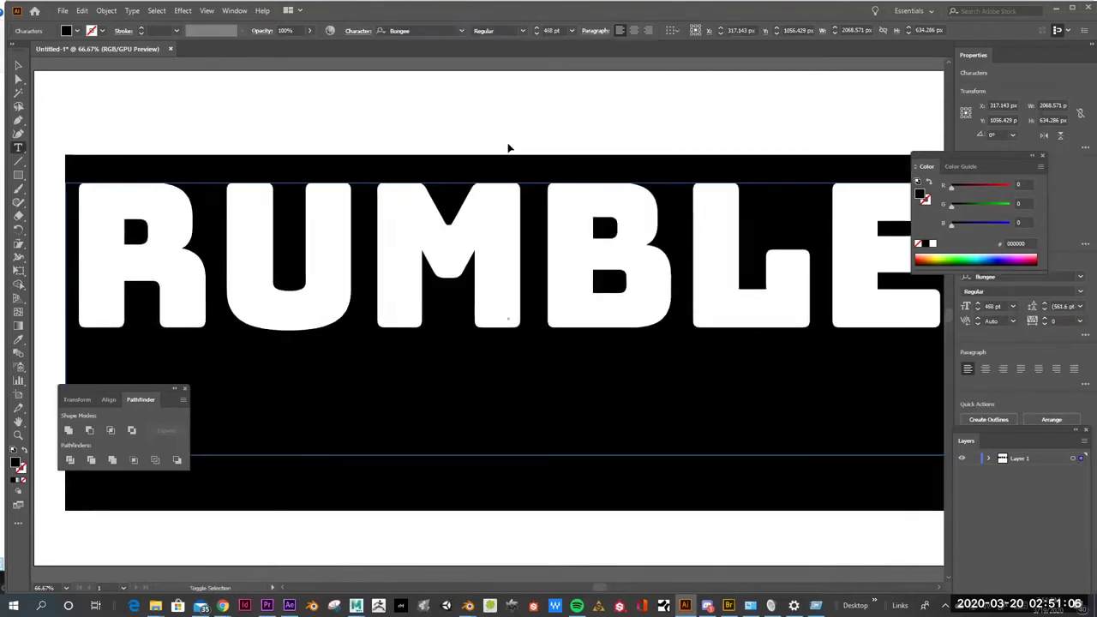
key(ctrl+shift+comma)
key(ctrl+shift+comma)
key(ctrl+shift+comma)
key(ctrl+shift+comma)
key(ctrl+shift+comma)
key(ctrl+shift+comma)
key(ctrl+shift+comma)
key(ctrl+shift+comma)
key(ctrl+shift+comma)
key(ctrl+shift+comma)
key(ctrl+shift+comma)
key(ctrl+shift+comma)
key(ctrl+shift+comma)
key(ctrl+shift+comma)
key(ctrl+shift+comma)
key(ctrl+shift+comma)
key(ctrl+shift+comma)
key(ctrl+shift+comma)
key(ctrl+shift+comma)
key(ctrl+shift+comma)
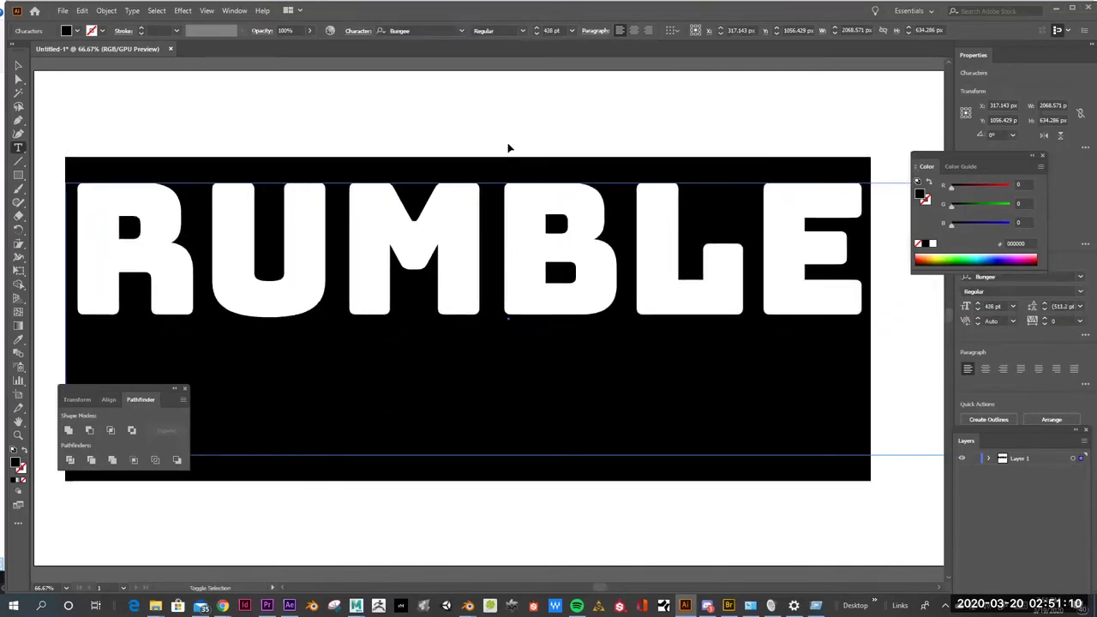
key(ctrl+shift+comma)
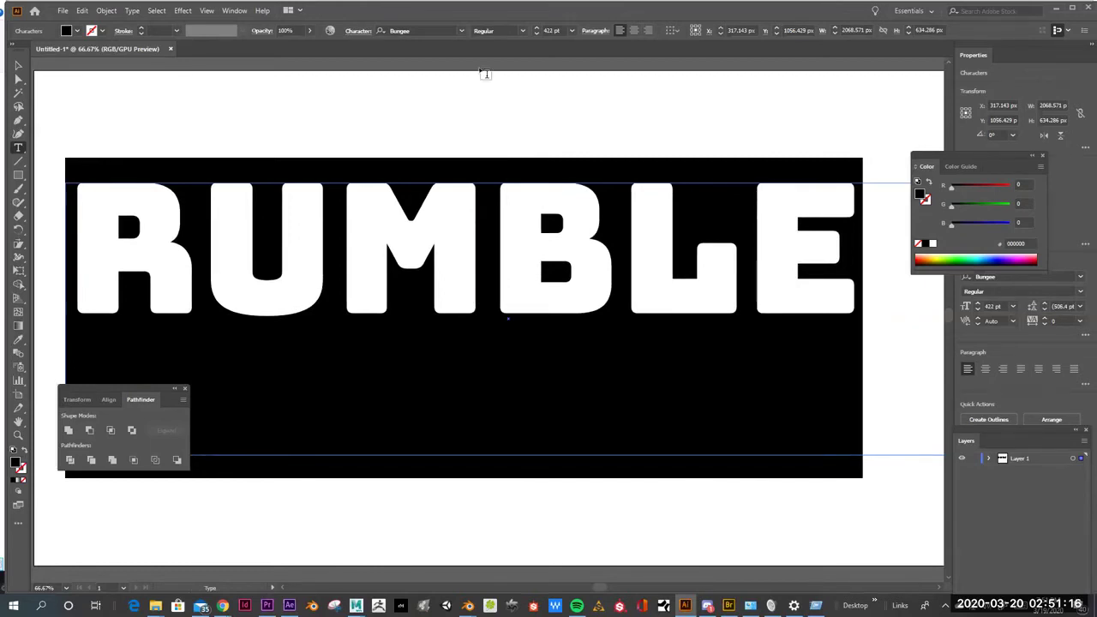
key(Escape)
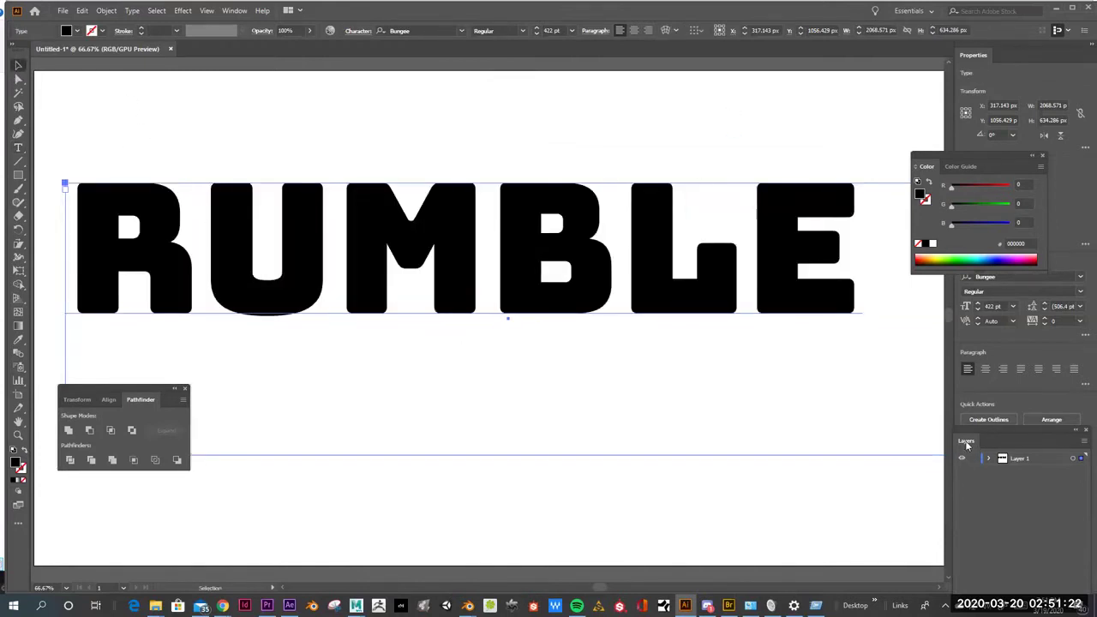
Float the Layers panel and set its Panel Options row size to Other, 120 px.
drag(966, 440, 716, 125)
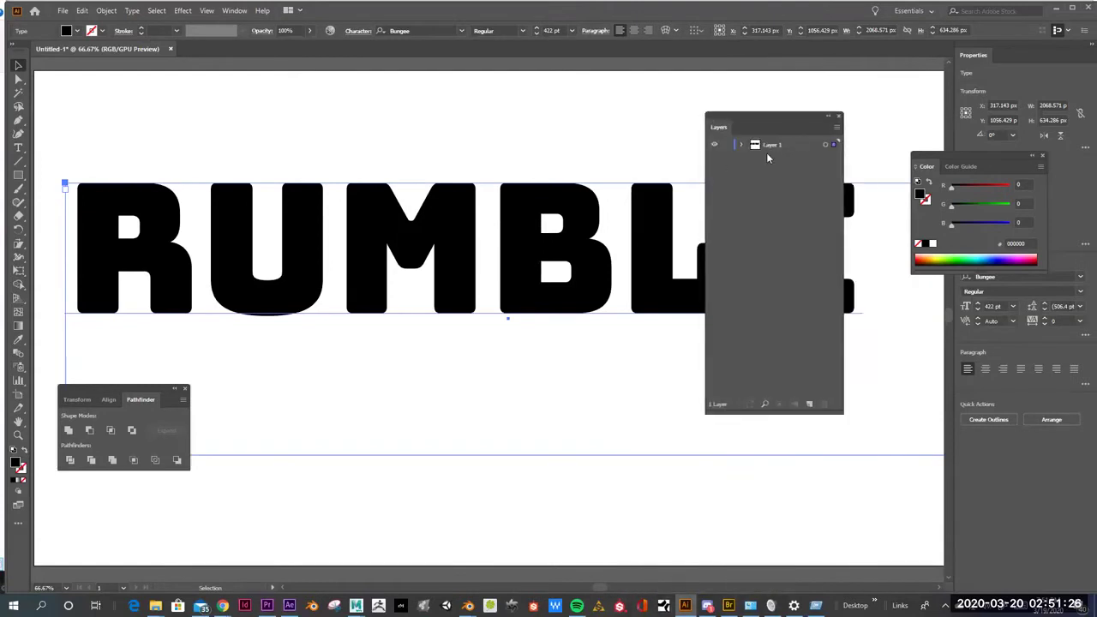
click(836, 127)
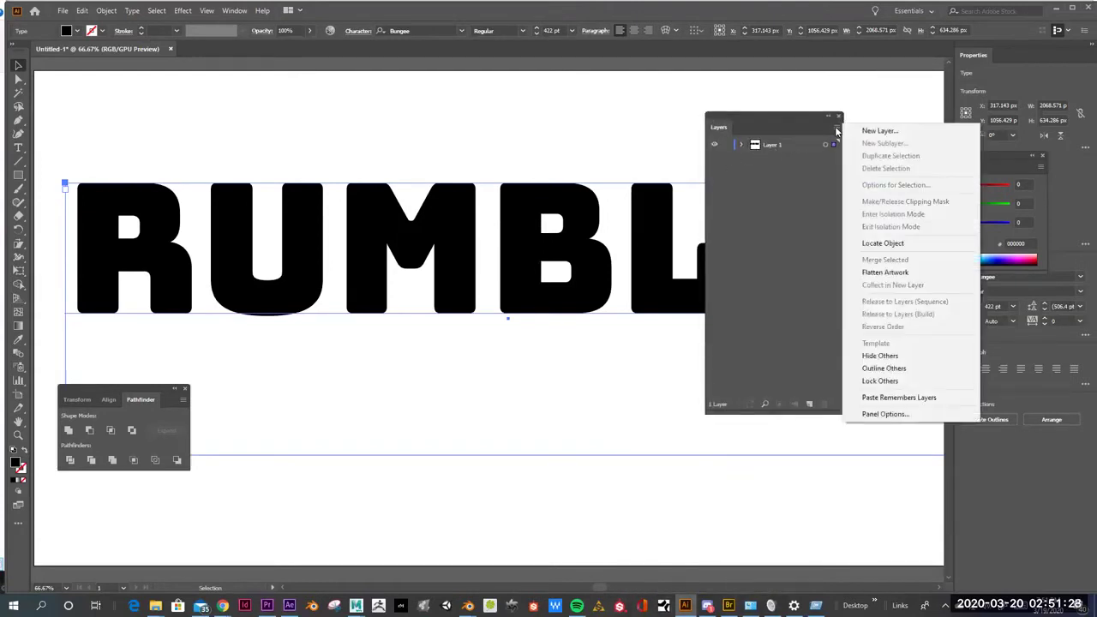
click(883, 414)
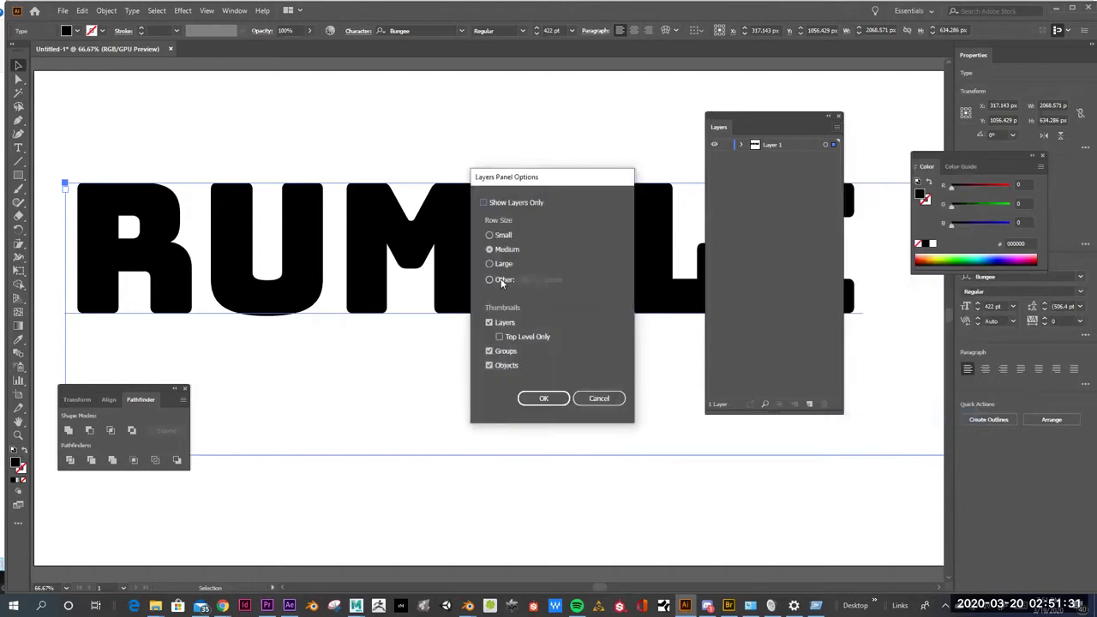
click(501, 279)
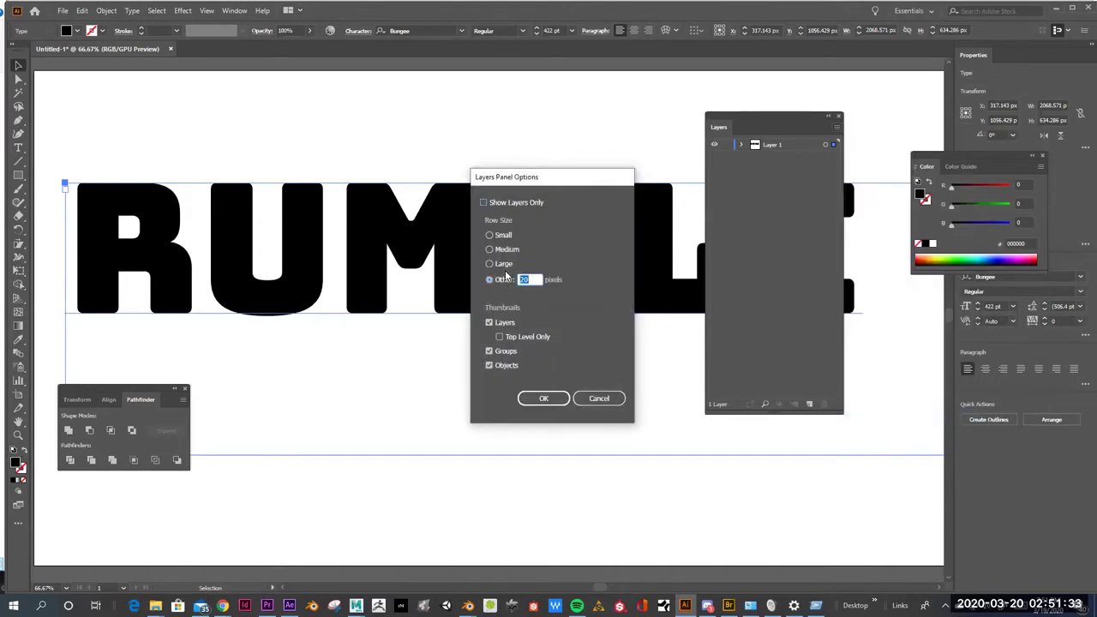
text(120)
click(543, 397)
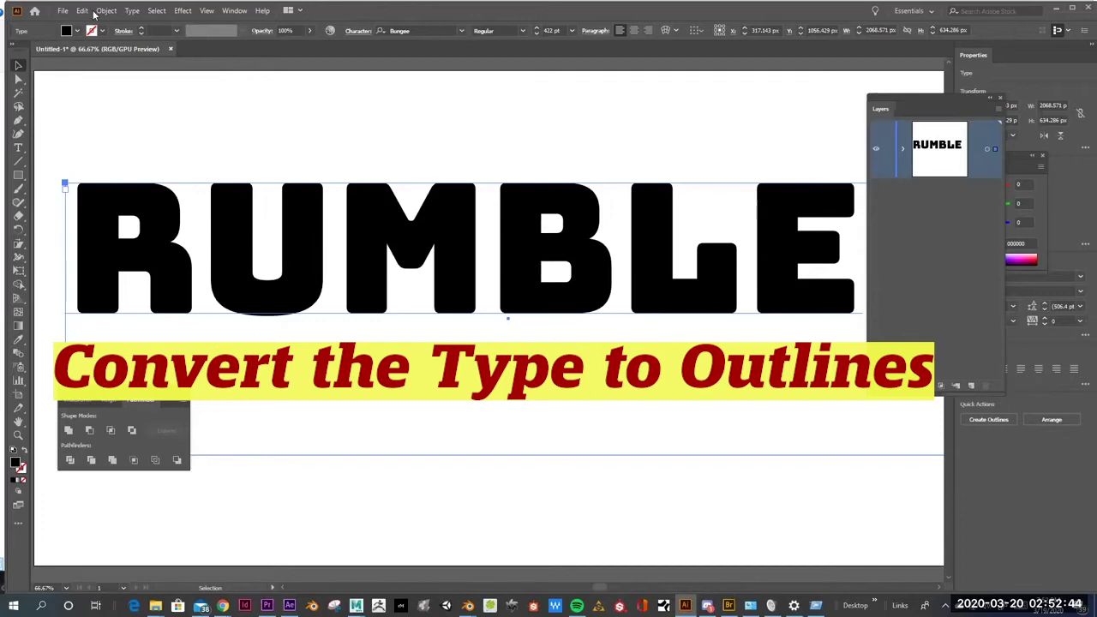
Create outlines from RUMBLE, add a new layer with Ctrl+L, and lock the RUMBLE layer.
click(132, 11)
click(196, 212)
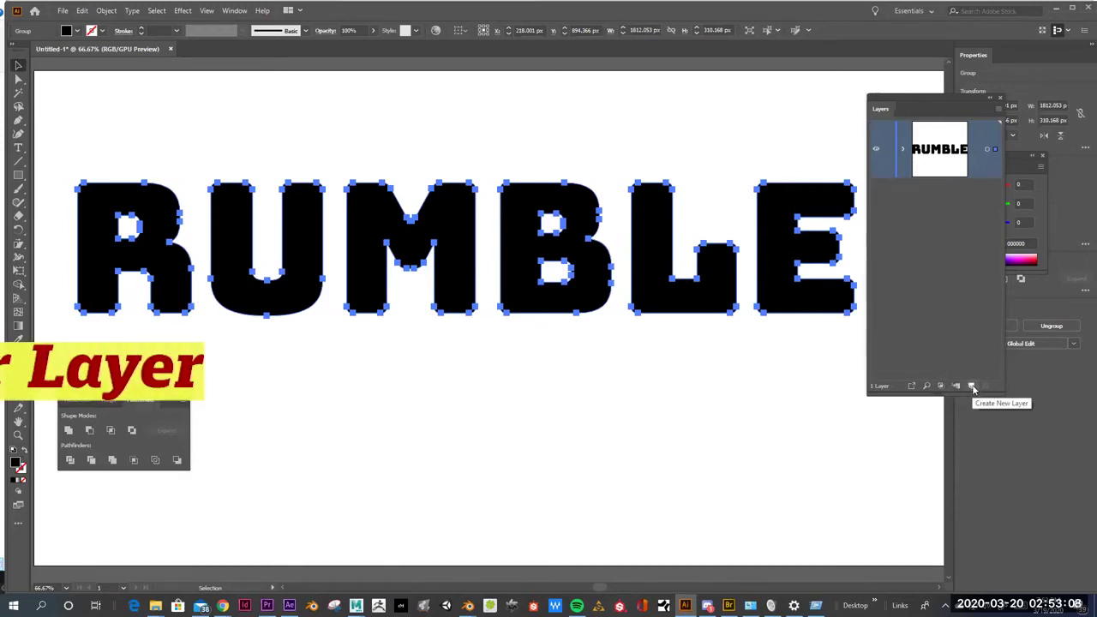
key(ctrl+l)
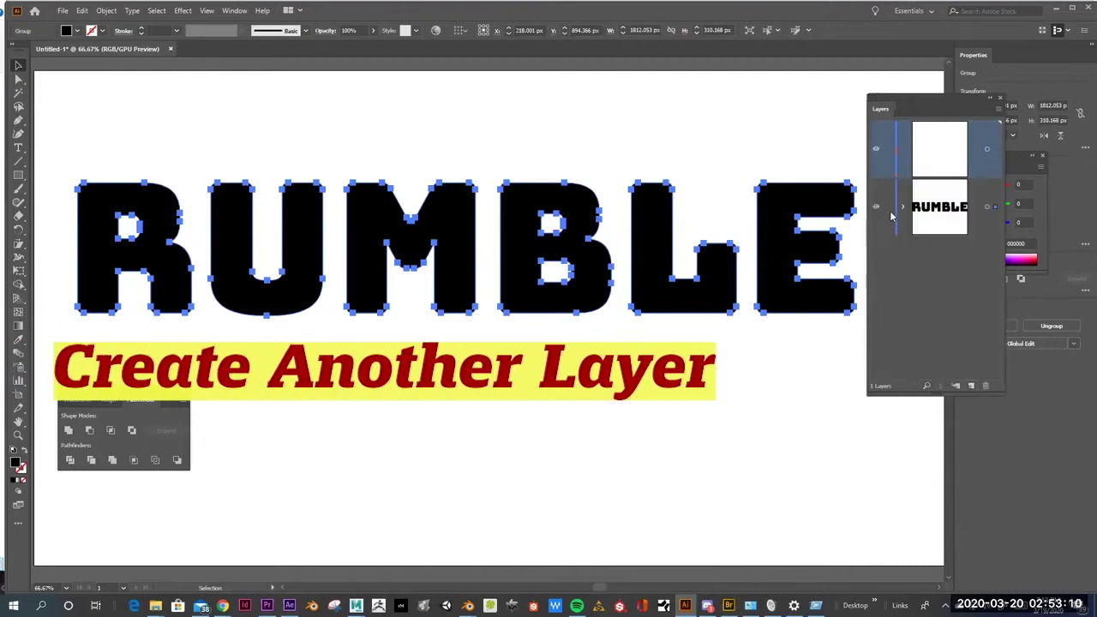
click(888, 208)
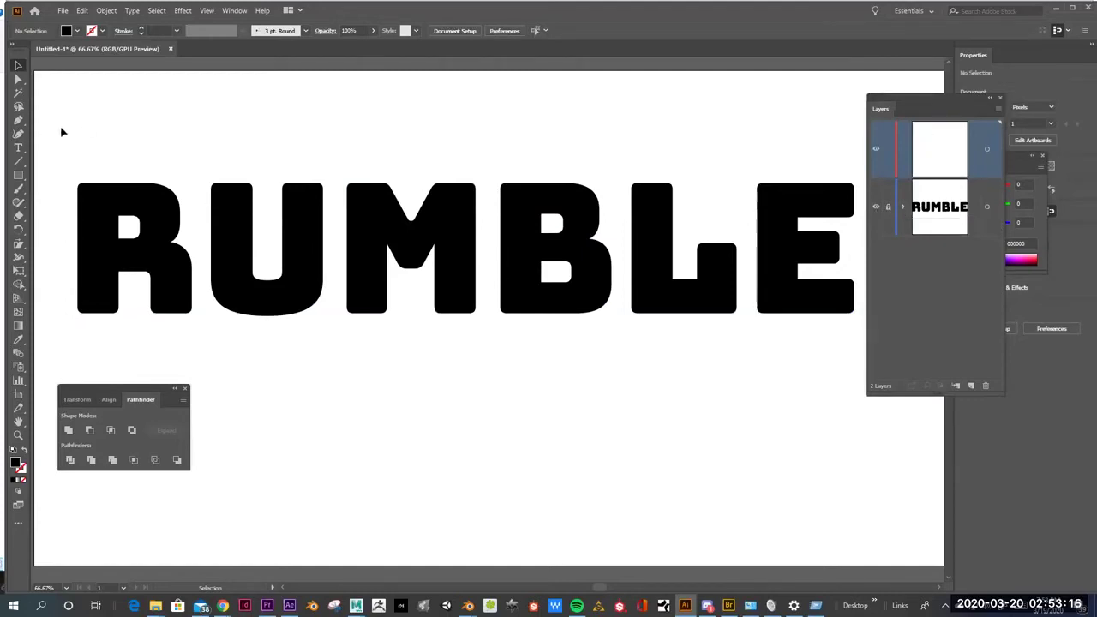
Draw a tall thin rectangle left of RUMBLE and fill it with green #64F991.
click(18, 176)
drag(49, 124, 61, 369)
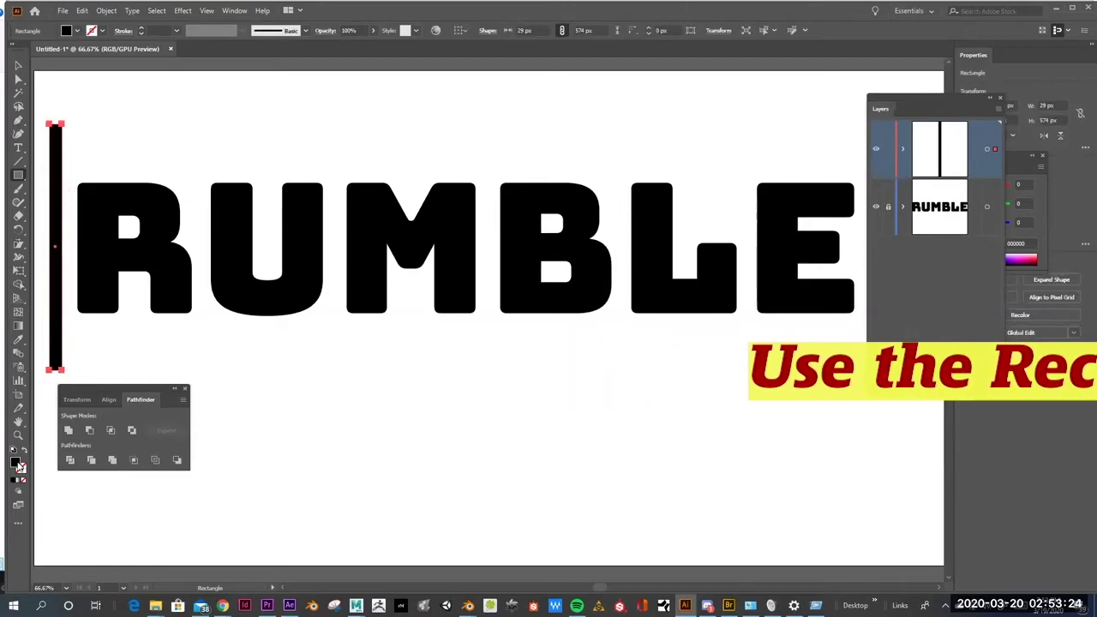
double_click(15, 463)
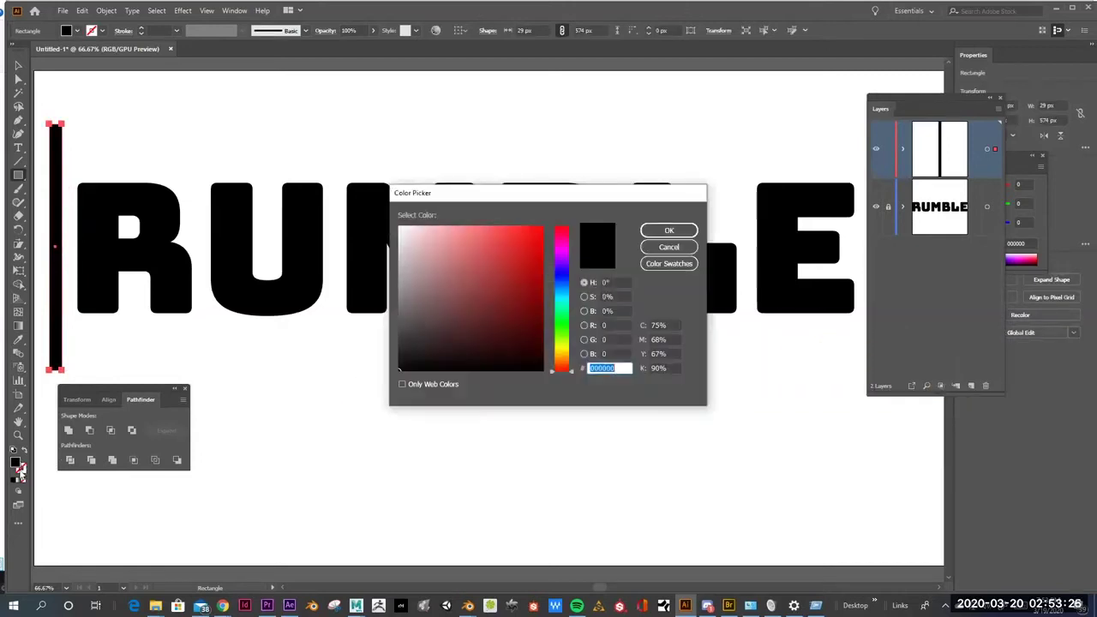
click(480, 237)
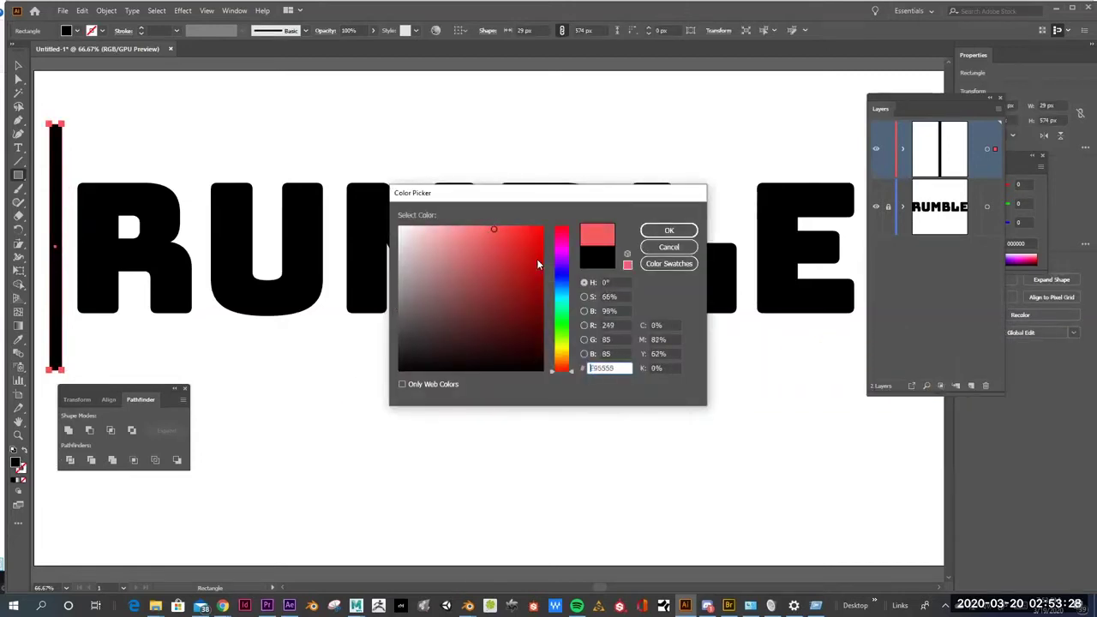
drag(561, 370, 561, 287)
click(512, 236)
drag(497, 225, 497, 240)
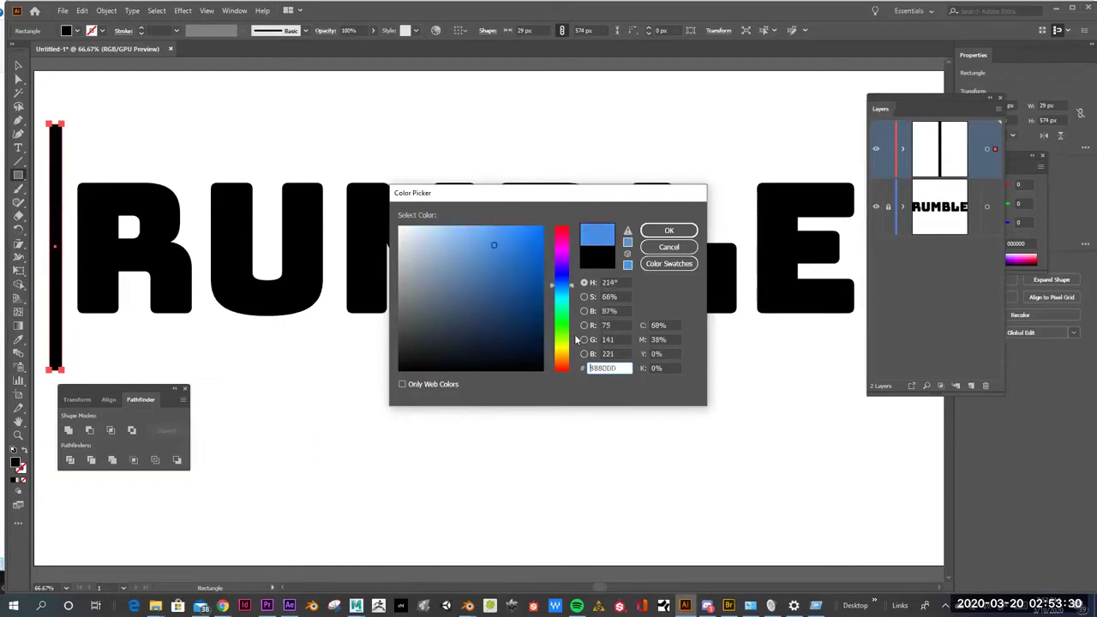
click(561, 328)
drag(561, 328, 561, 315)
drag(514, 252, 485, 229)
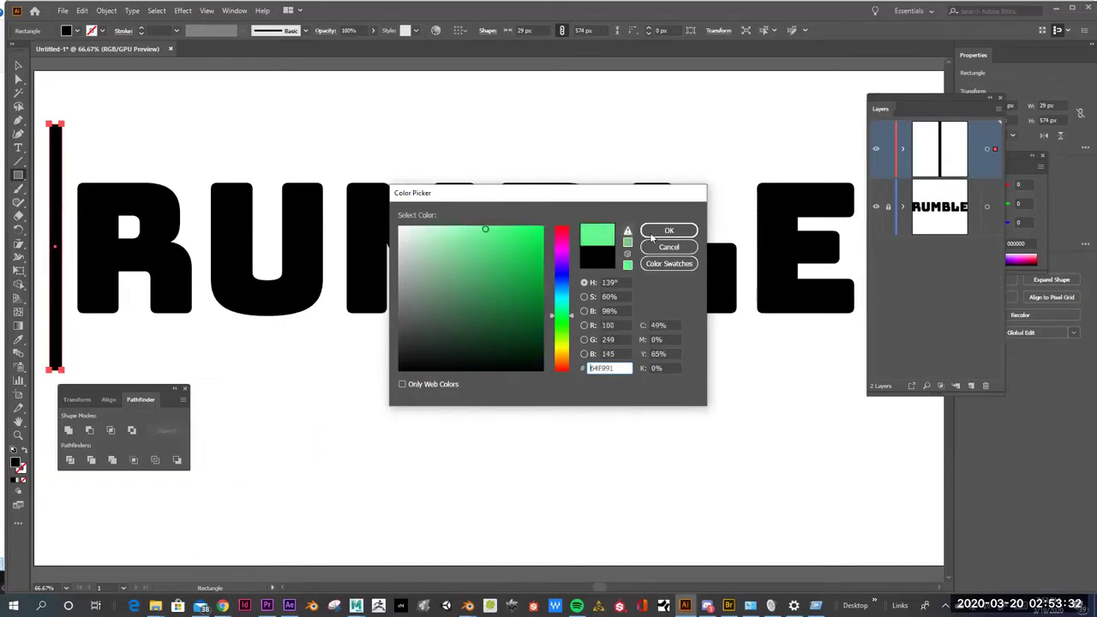
click(652, 229)
click(19, 65)
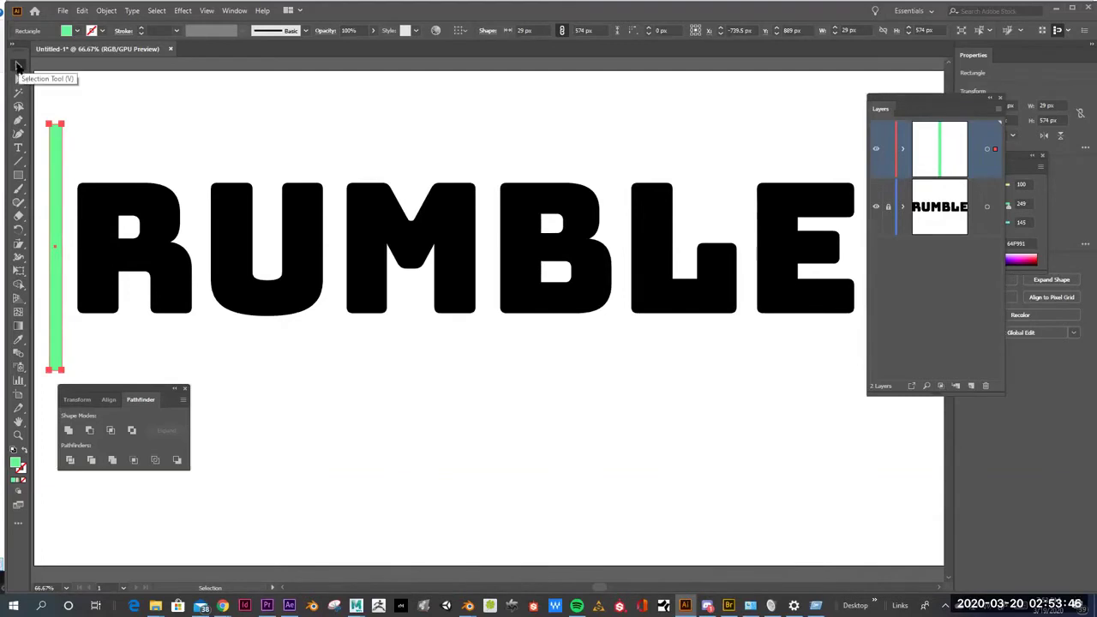
Select the green rectangle and open its Move dialog from the Selection tool.
click(19, 67)
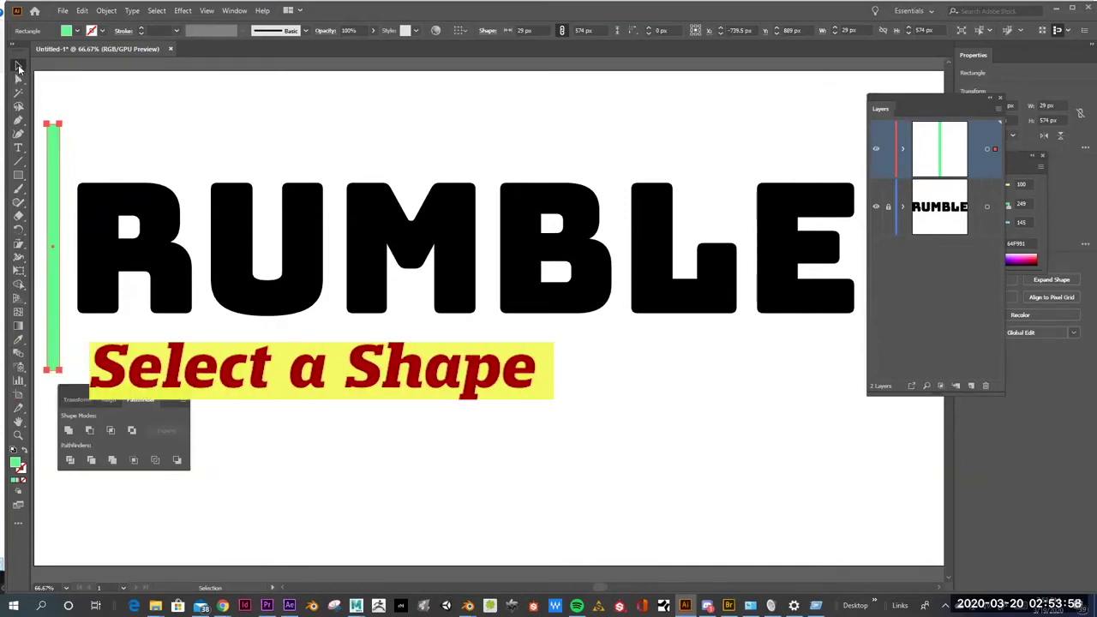
double_click(18, 67)
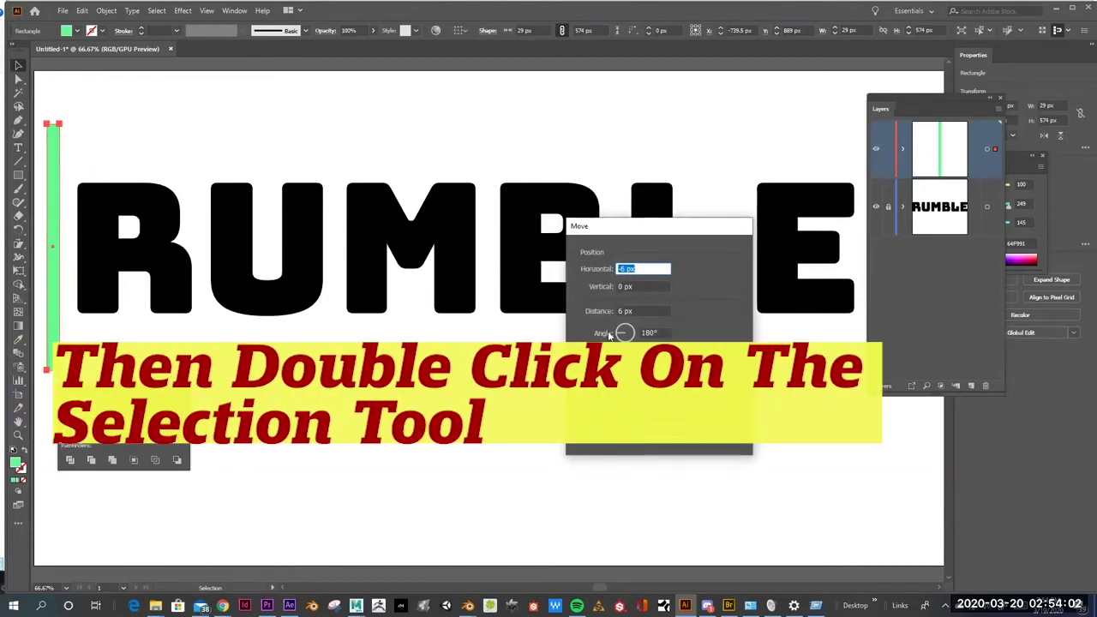
click(716, 431)
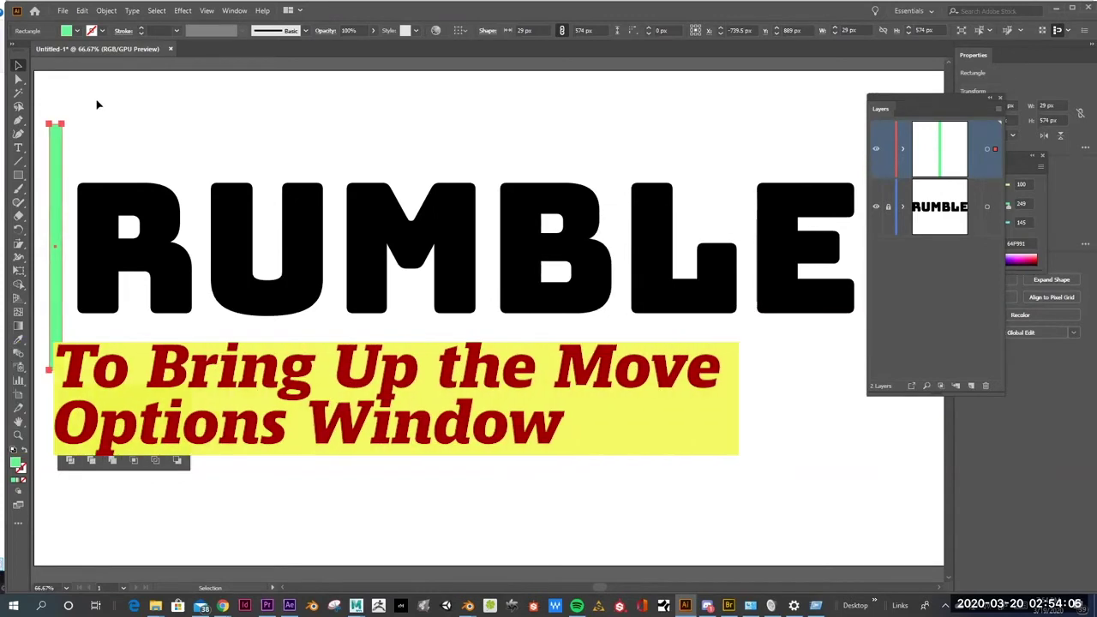
double_click(18, 66)
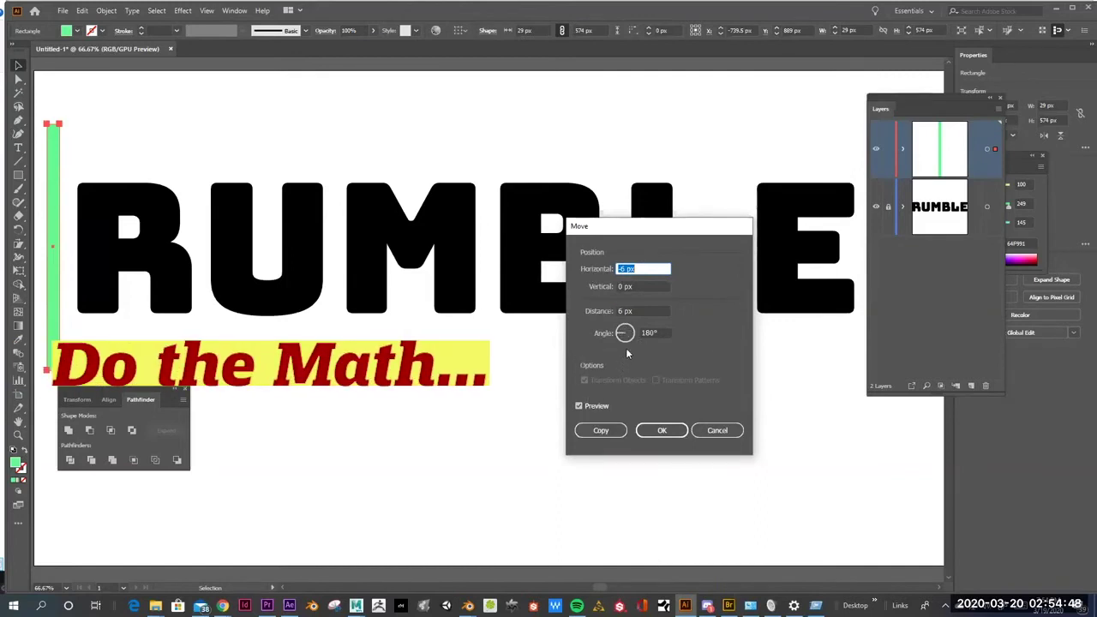
Enter a 58 px move at 0°, horizontal +58 px, with Preview turned on.
double_click(619, 311)
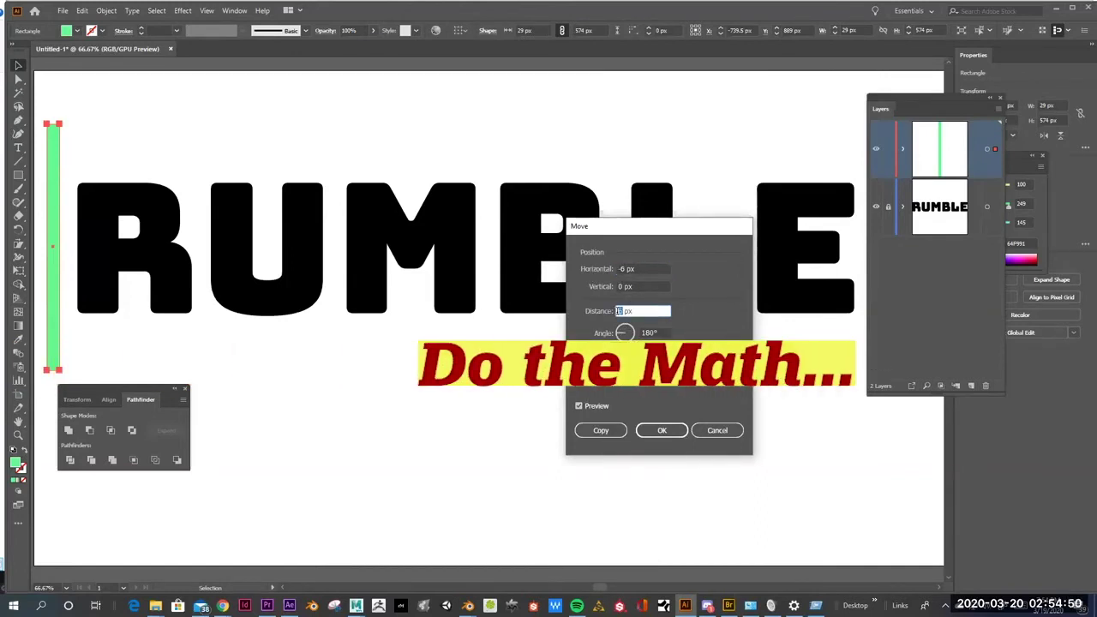
text(58)
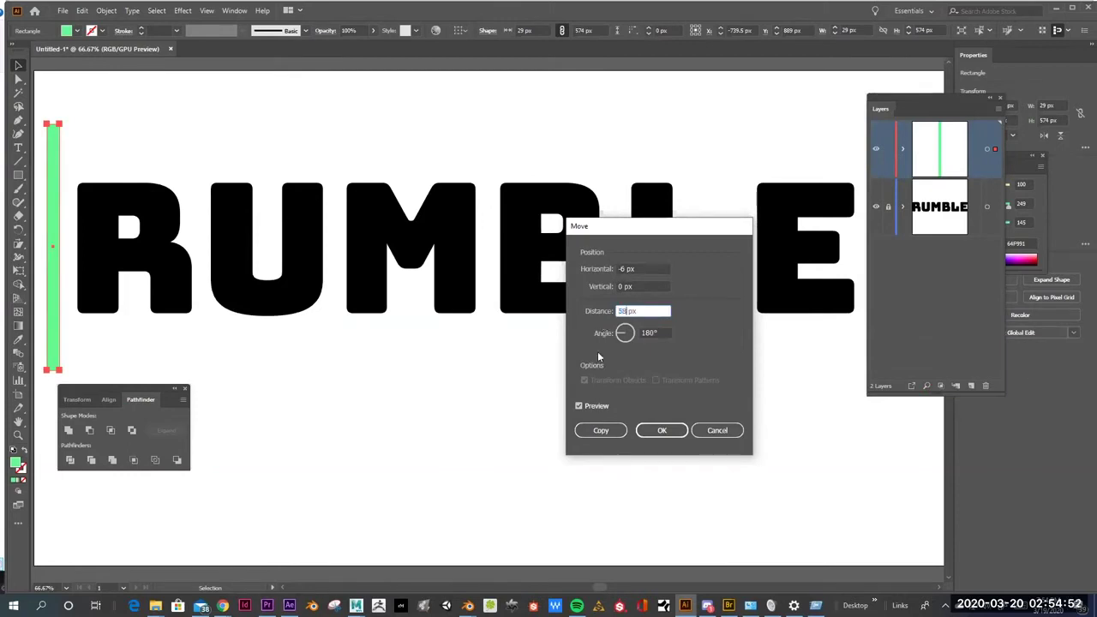
click(661, 331)
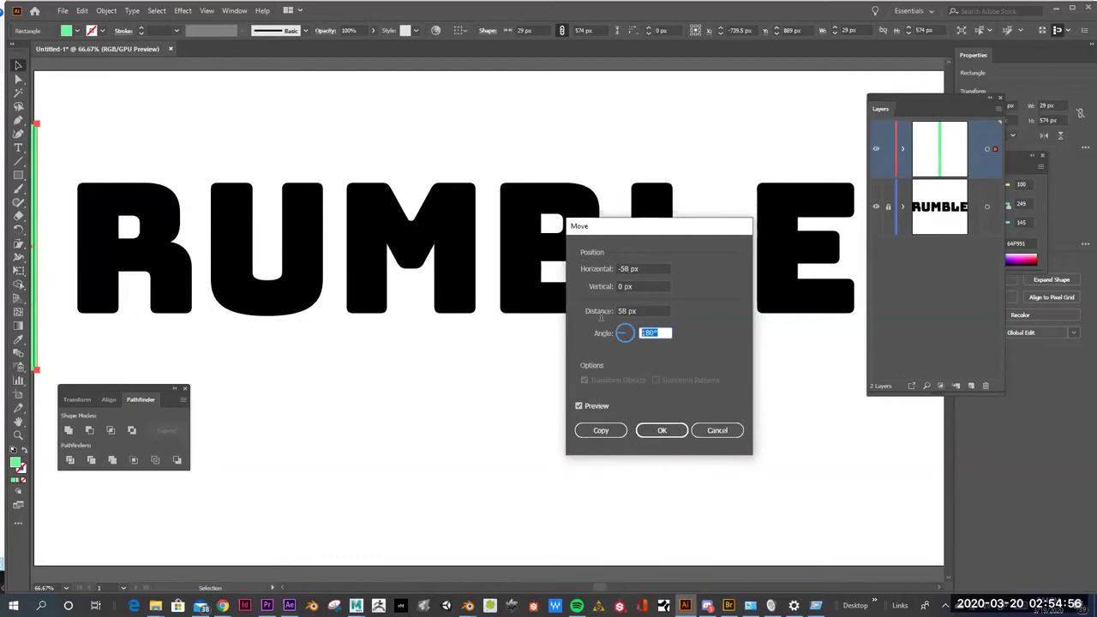
text(0)
click(645, 310)
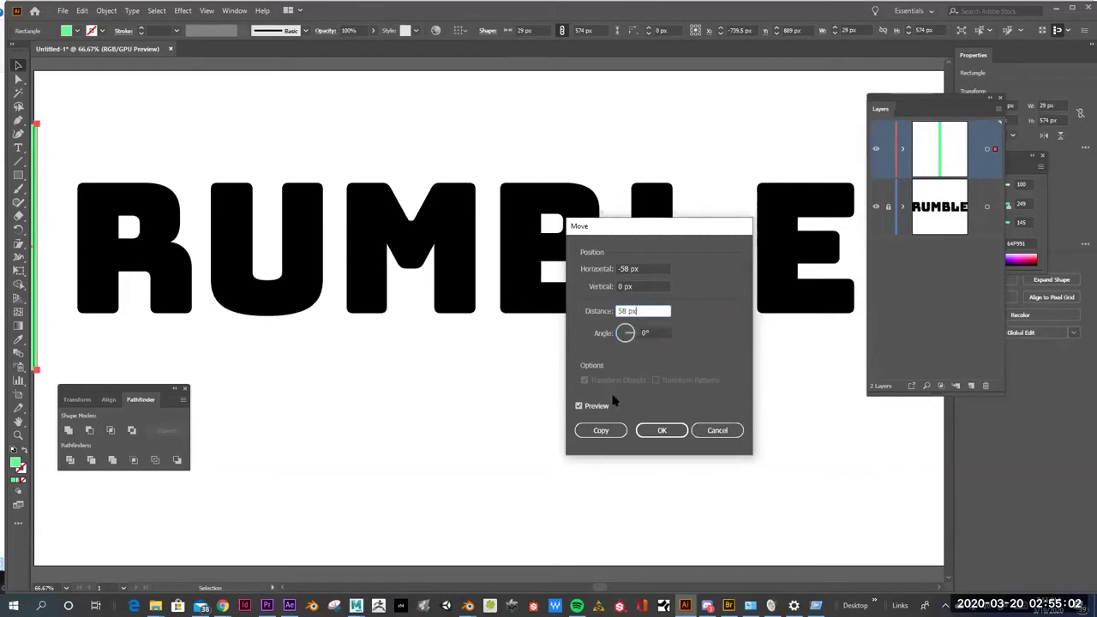
click(579, 406)
click(580, 408)
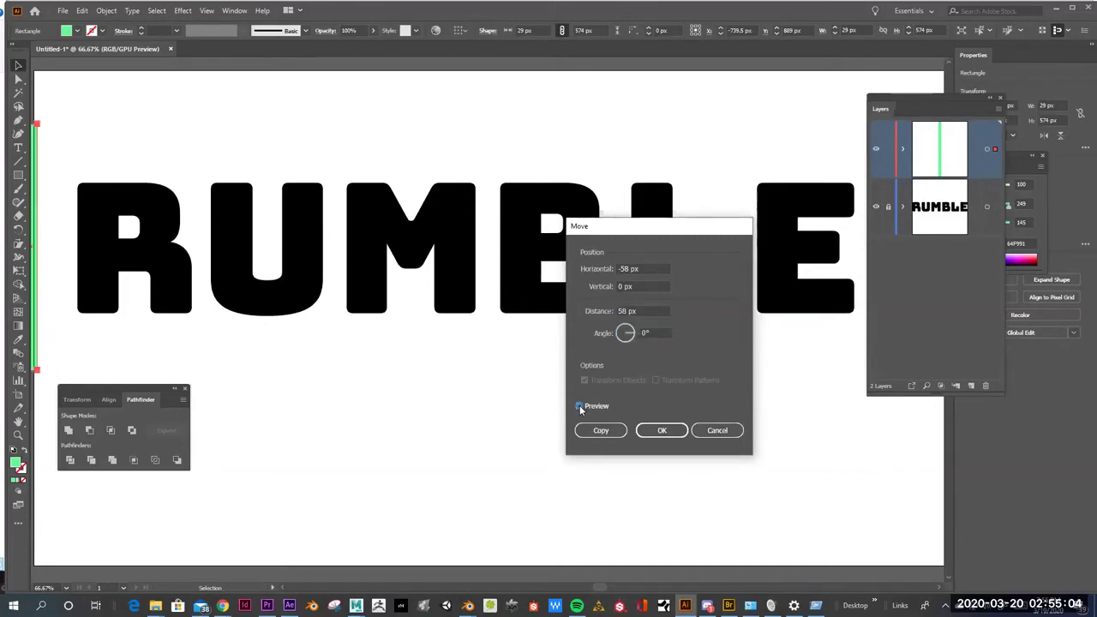
click(580, 408)
click(621, 268)
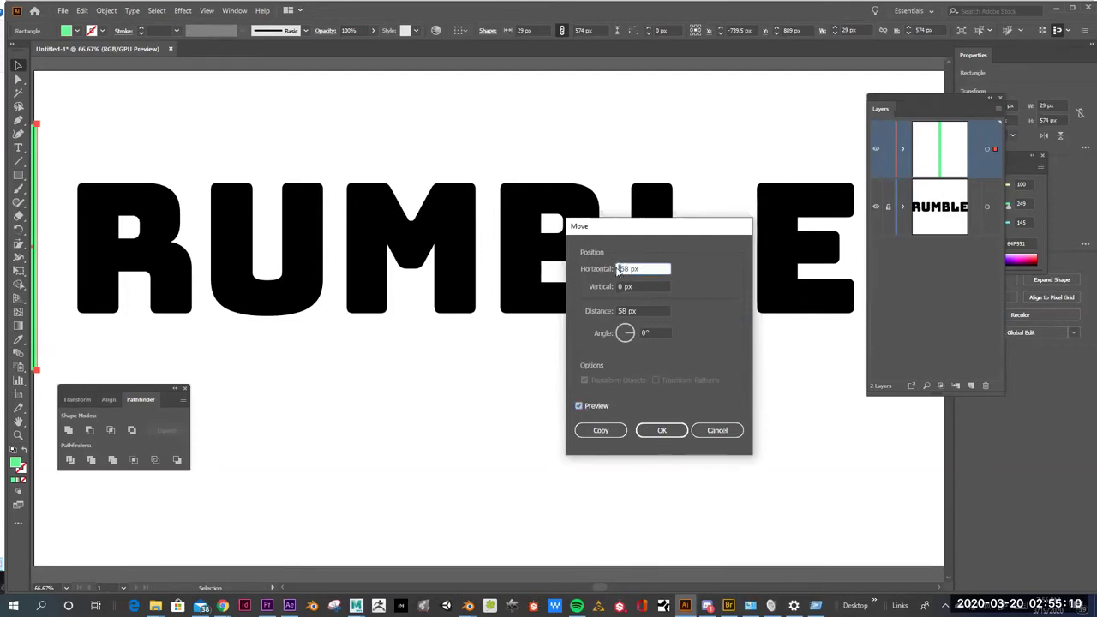
key(BackSpace)
click(644, 311)
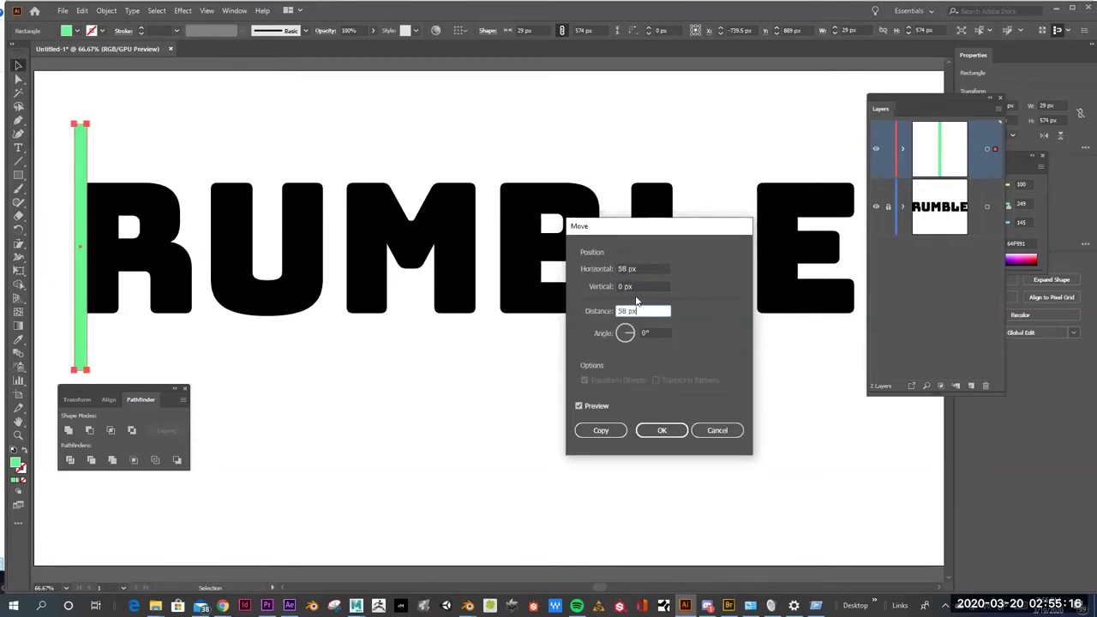
Copy the green bar at 58 px spacing, repeating with Ctrl+D across all of RUMBLE.
click(599, 431)
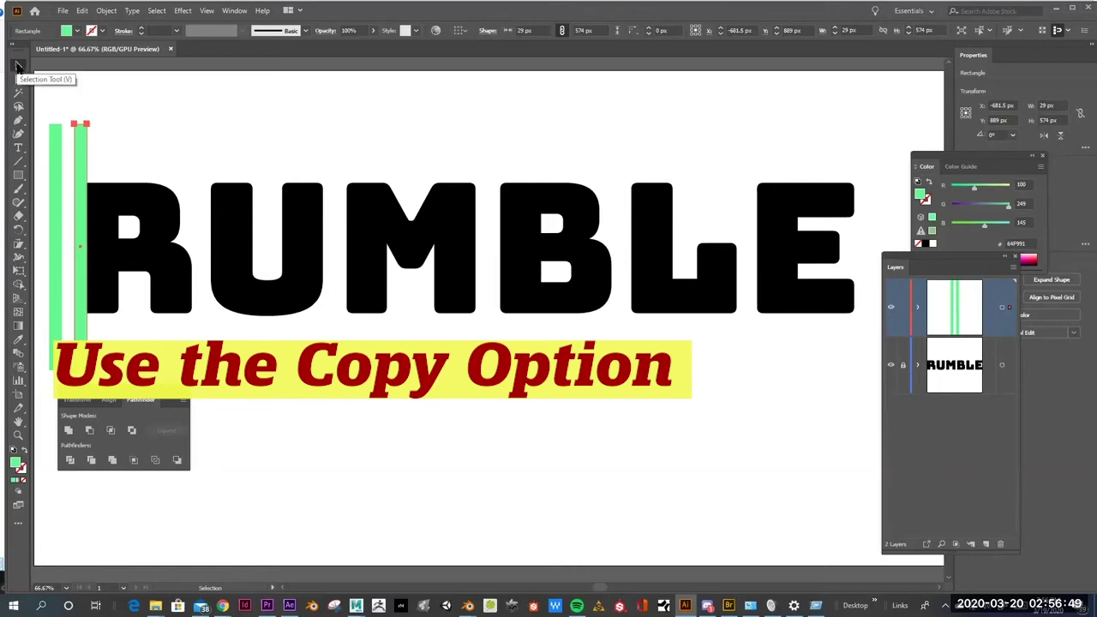
double_click(19, 67)
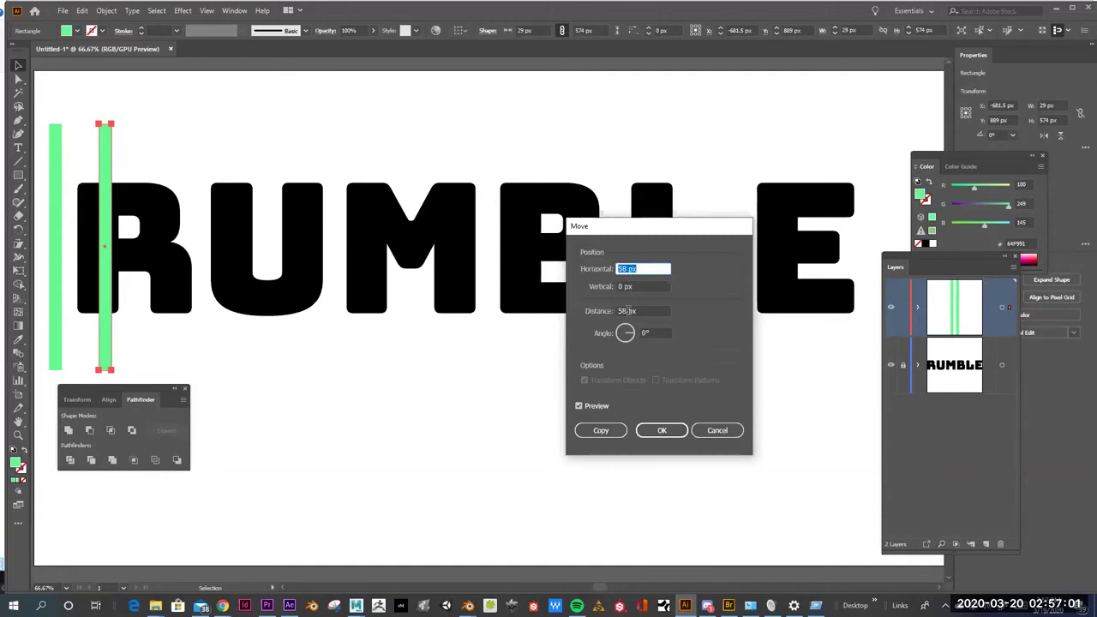
click(604, 430)
key(a)
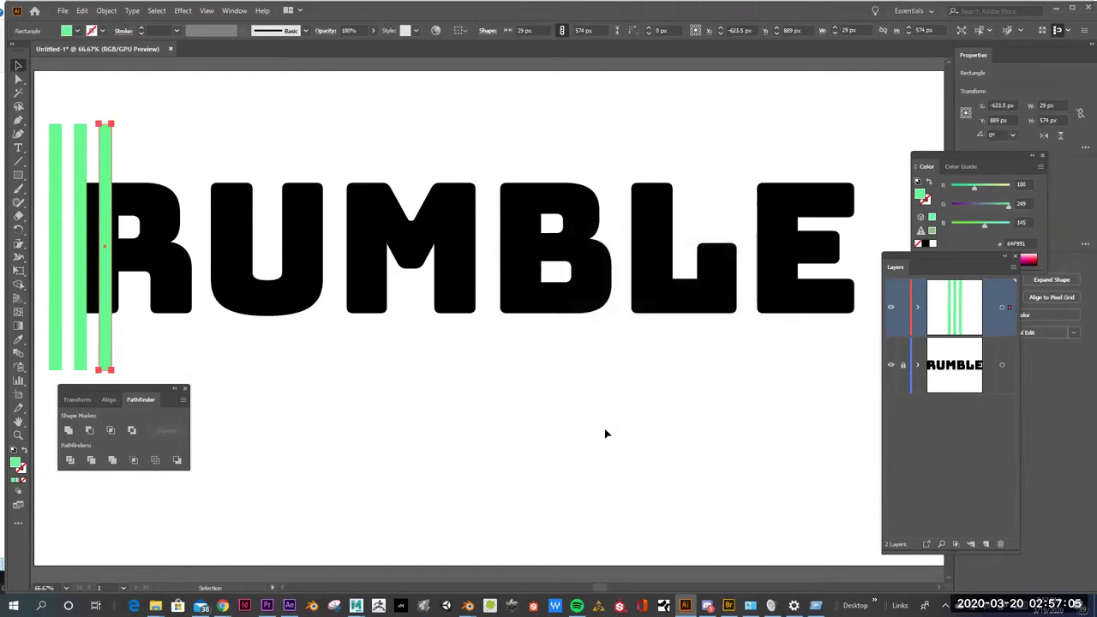
key(ctrl+d)
key(ctrl+d)
key(ctrl+d)
key(ctrl+d)
key(ctrl+d)
key(ctrl+d)
key(ctrl+d)
key(ctrl+d)
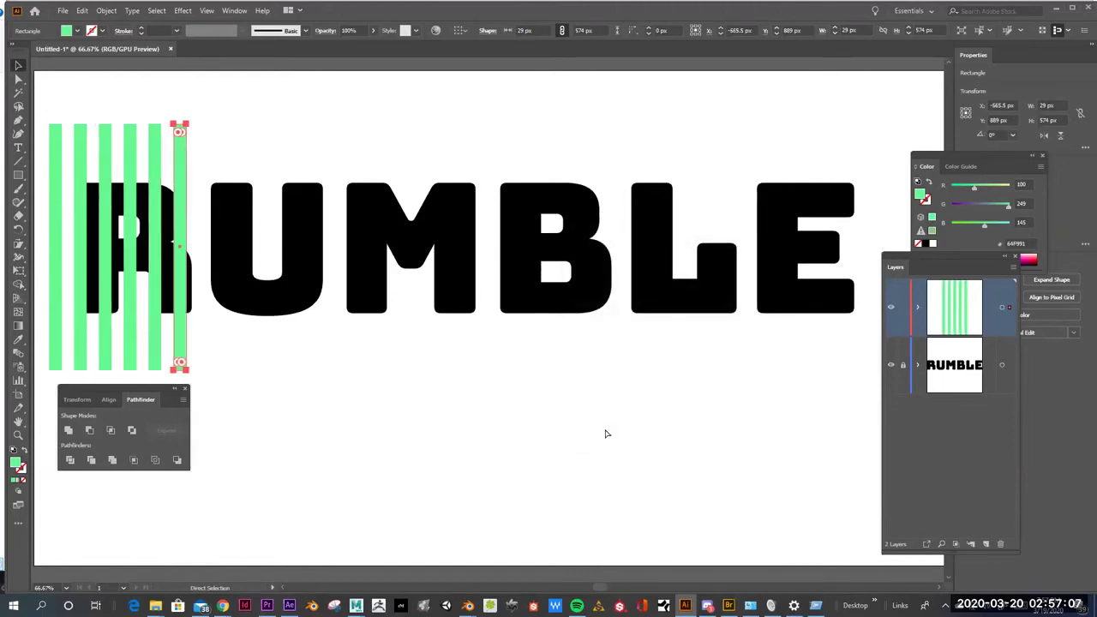
key(ctrl+d)
key(ctrl+d)
key(ctrl+d)
key(ctrl+d)
key(ctrl+d)
key(ctrl+d)
key(ctrl+d)
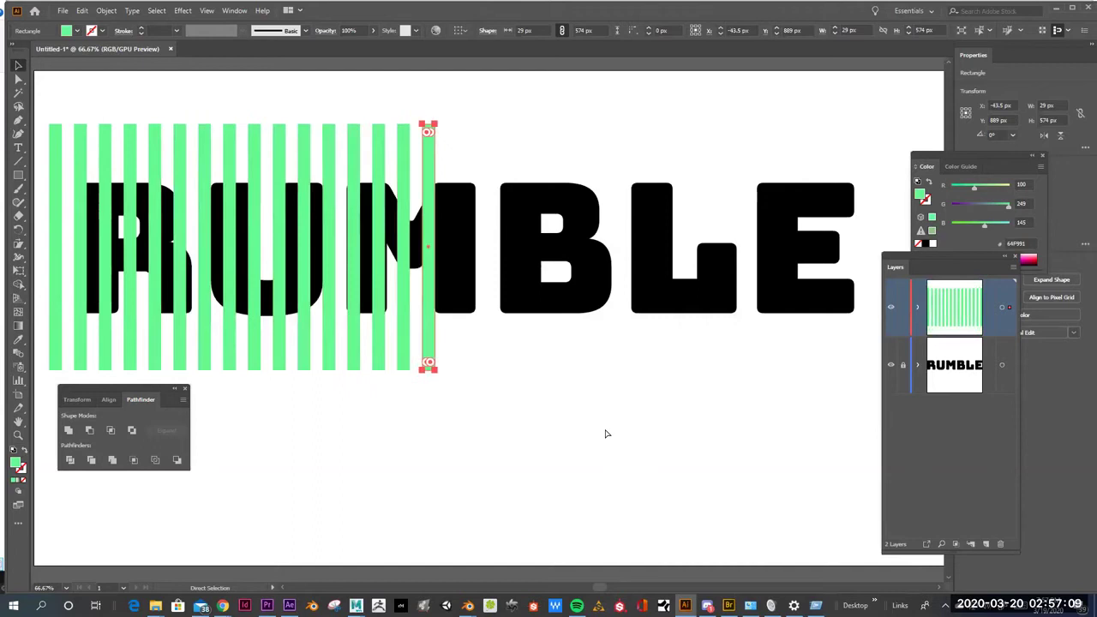
key(ctrl+d)
key(ctrl+d)
key(ctrl+d)
key(ctrl+d)
key(ctrl+d)
key(ctrl+d)
key(ctrl+d)
key(ctrl+d)
key(ctrl+d)
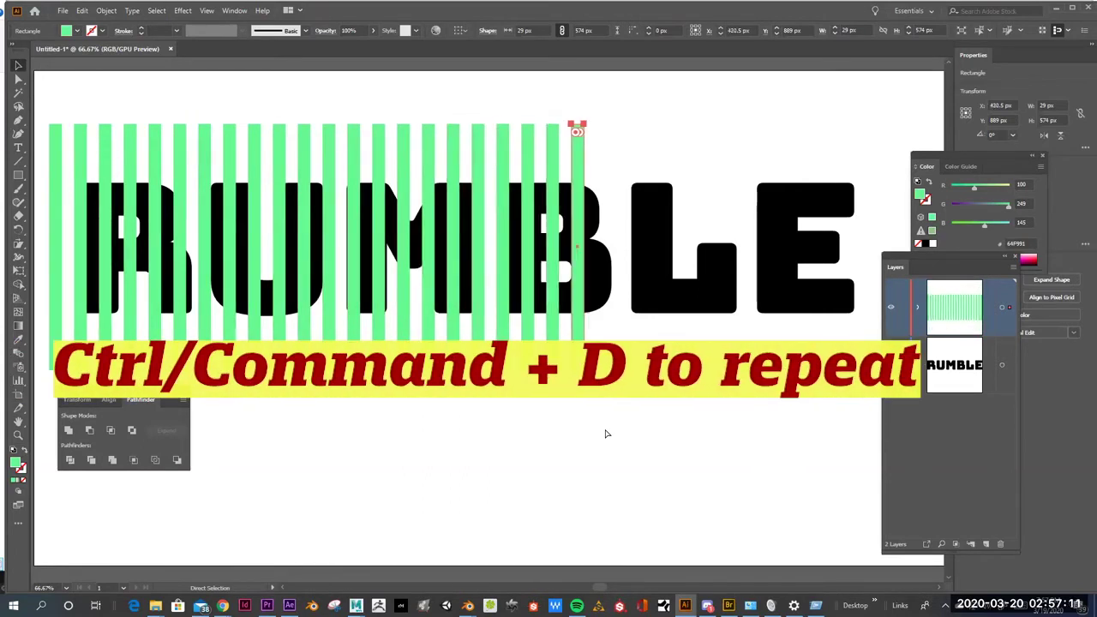
key(ctrl+d)
key(ctrl+d)
key(ctrl+d)
key(ctrl+d)
key(ctrl+d)
key(ctrl+d)
key(ctrl+d)
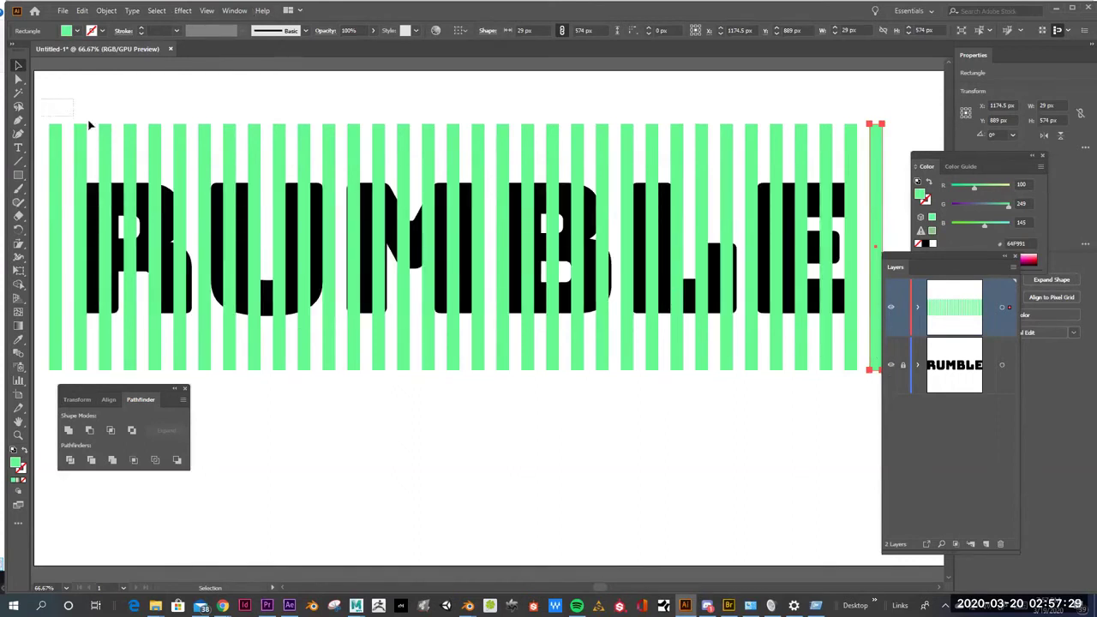
Select all stripes except the leftmost and Alt-drag a copy slightly right into the gaps.
drag(591, 136, 901, 140)
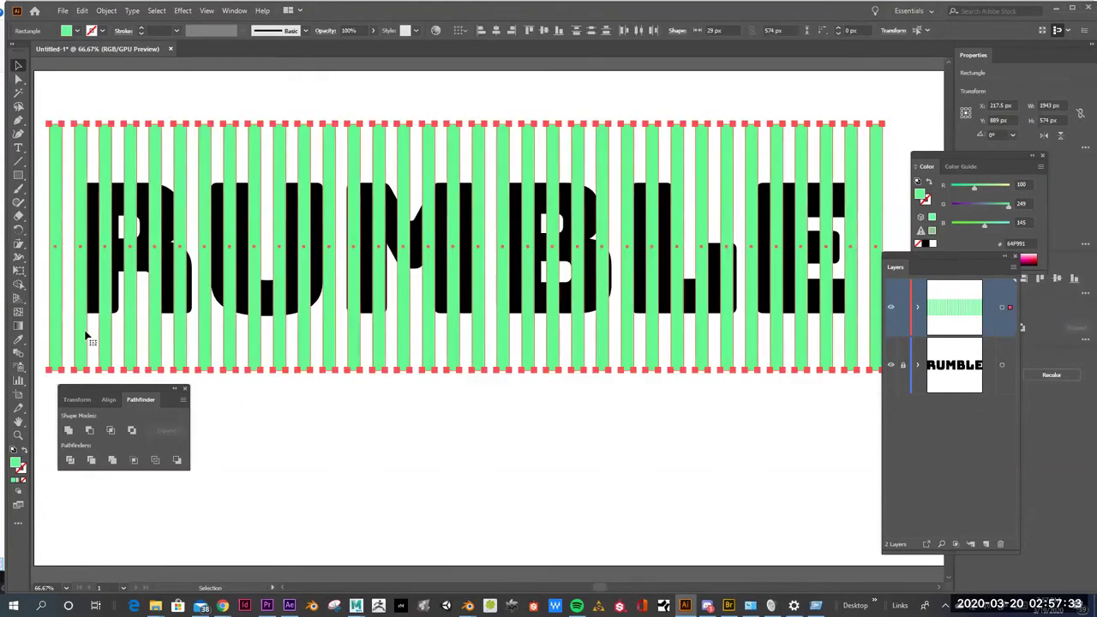
shift+click(55, 220)
drag(55, 220, 70, 218)
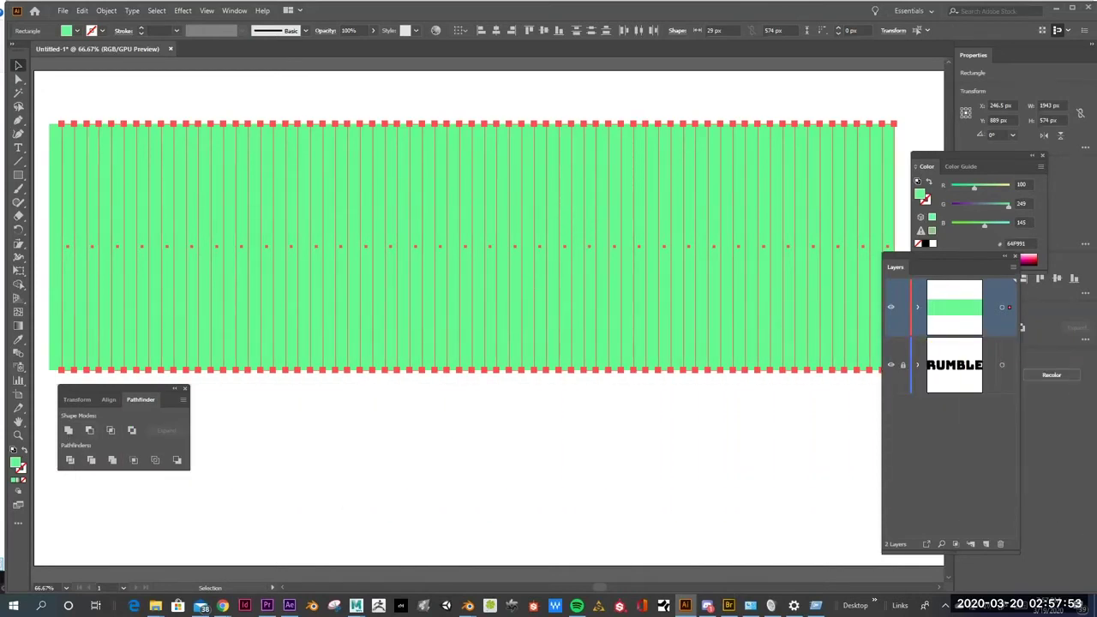
Fill the copied stripes with red #F43448.
double_click(17, 463)
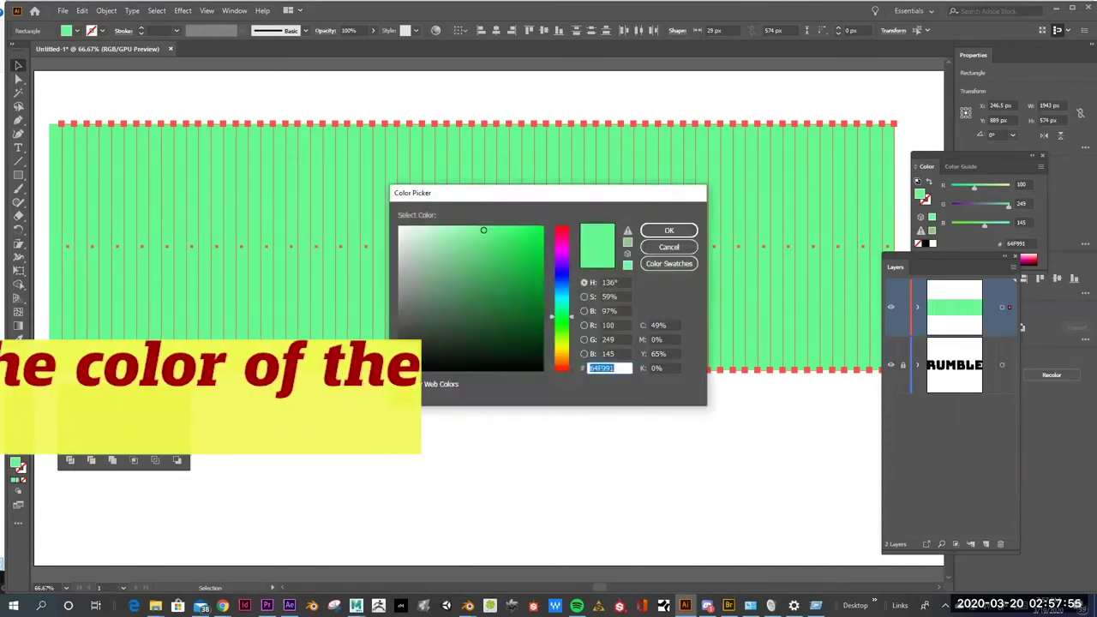
click(557, 326)
drag(557, 326, 560, 230)
click(490, 235)
drag(489, 235, 512, 232)
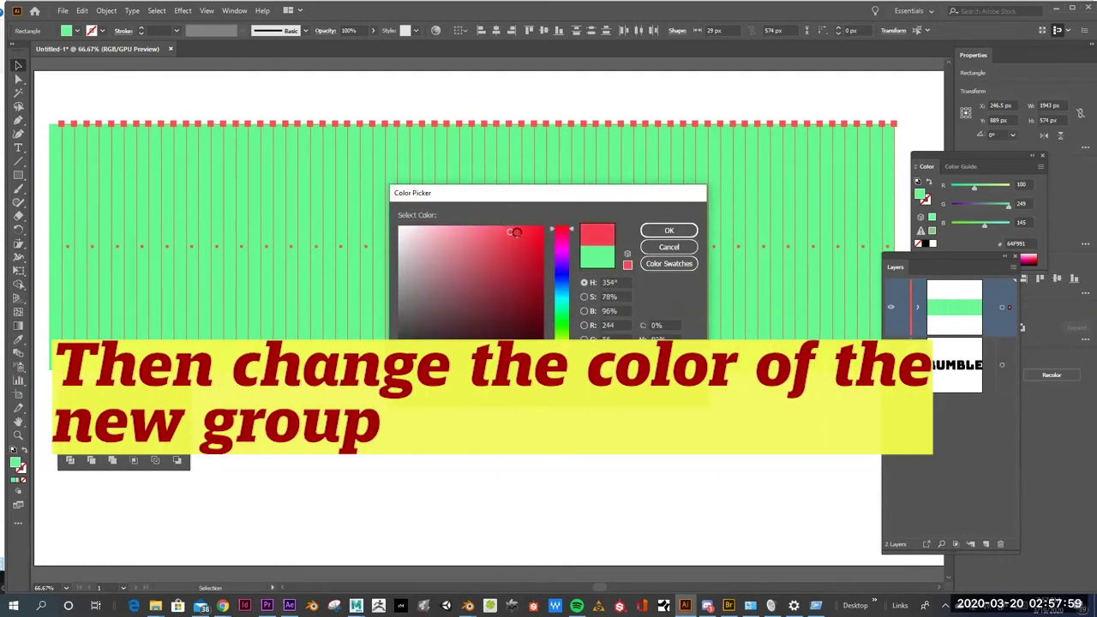
click(670, 232)
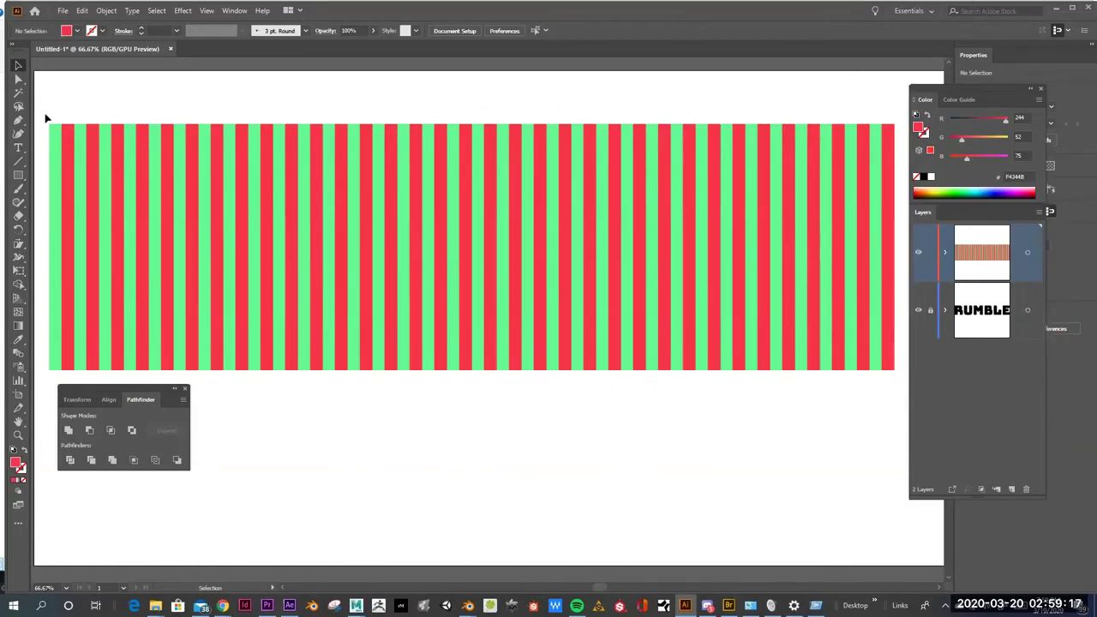
Select every red and green stripe and shear the band so the stripes lean diagonally.
drag(38, 257, 901, 370)
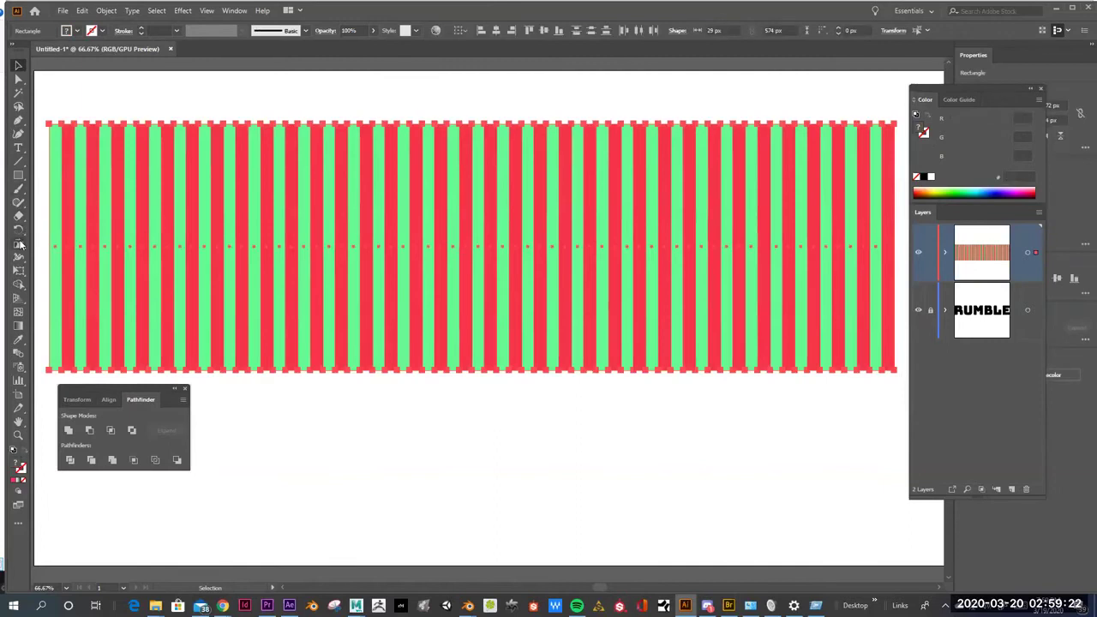
click(20, 246)
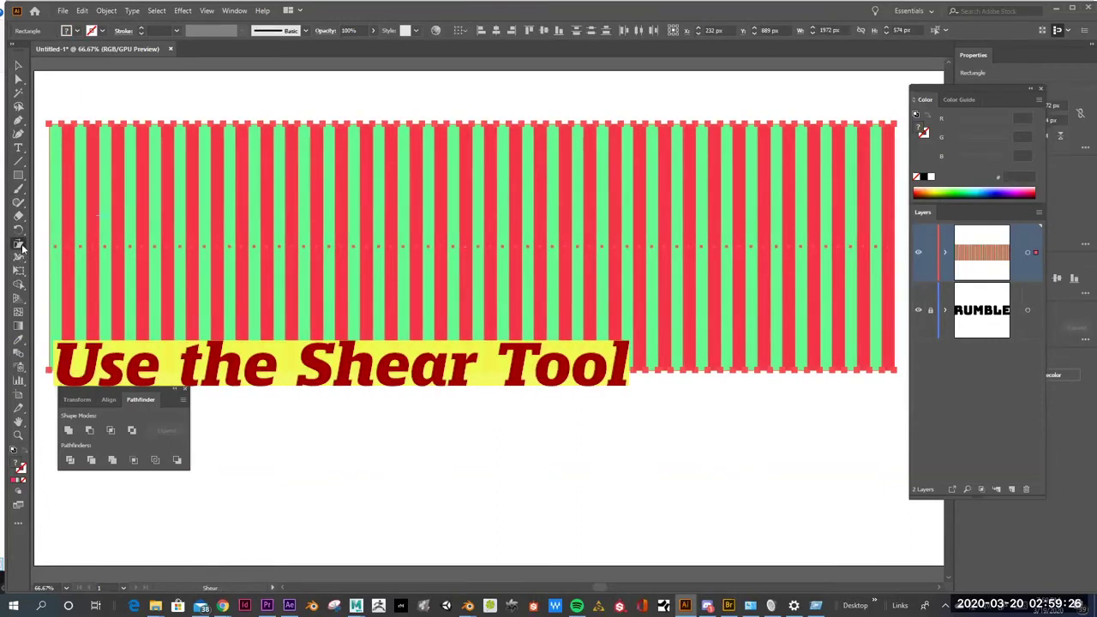
click(19, 246)
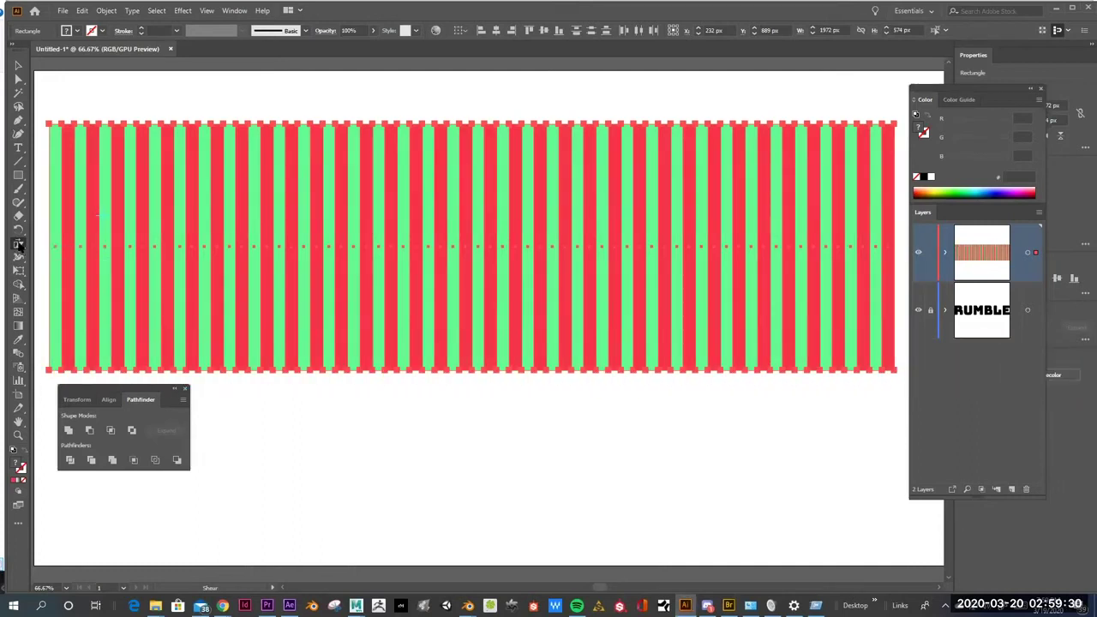
drag(83, 167, 94, 165)
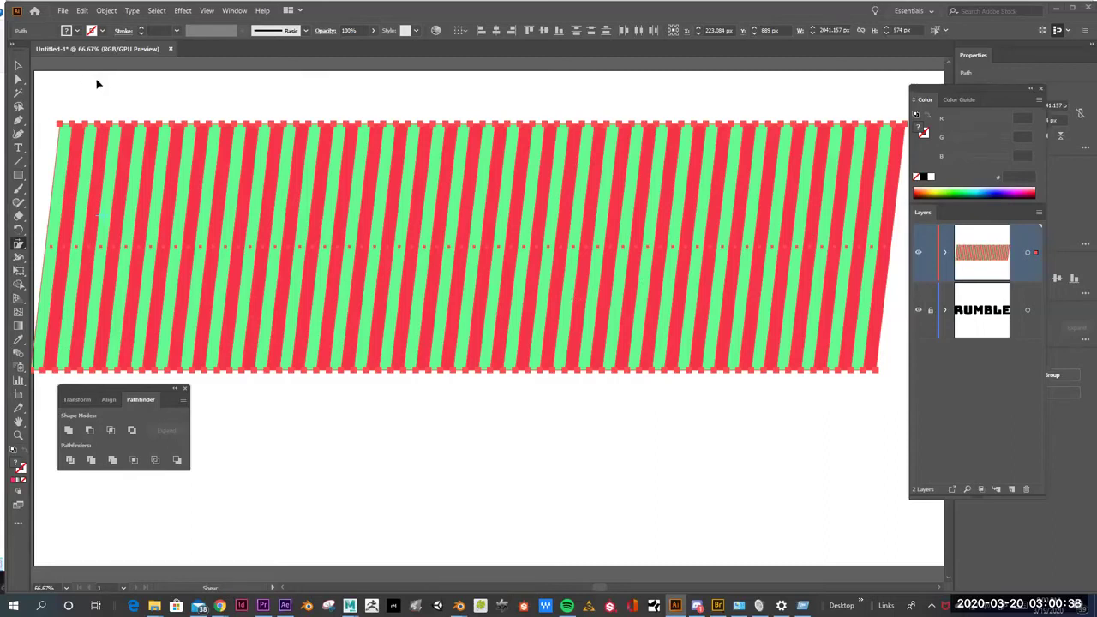
Cut the slanted stripe block and paste it in back, behind the RUMBLE text on its layer.
key(v)
key(v)
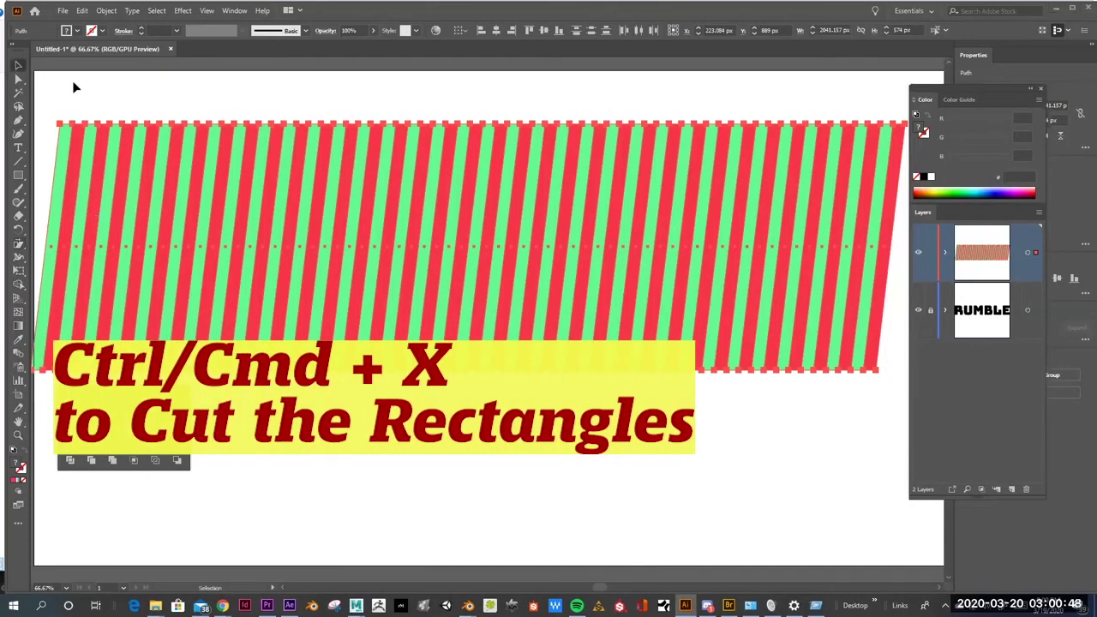
key(ctrl+x)
drag(41, 101, 873, 417)
key(ctrl+x)
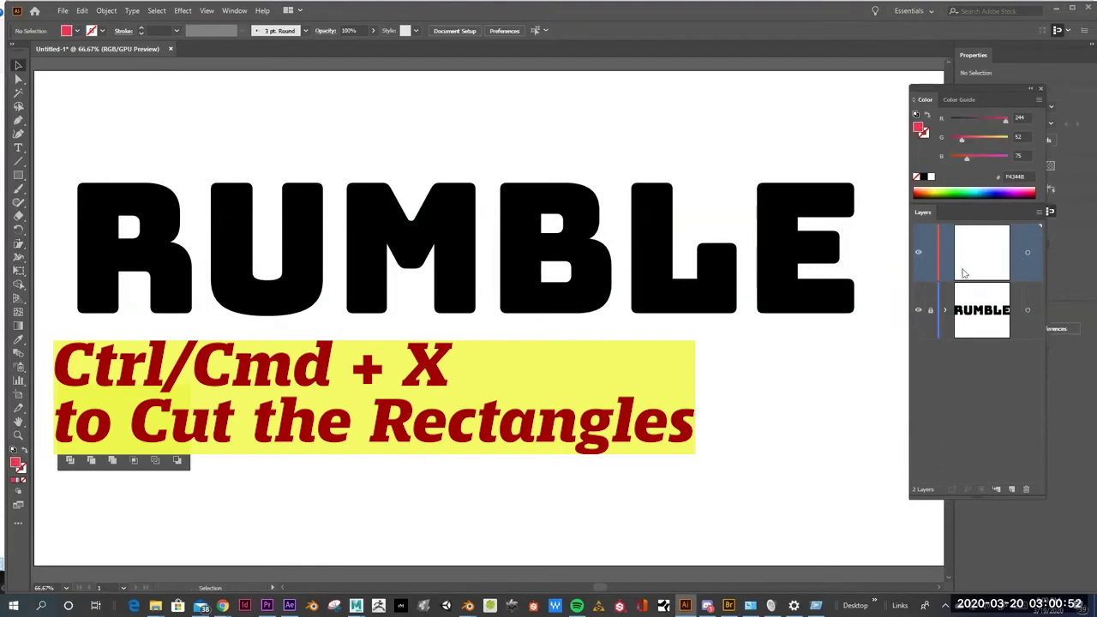
click(989, 322)
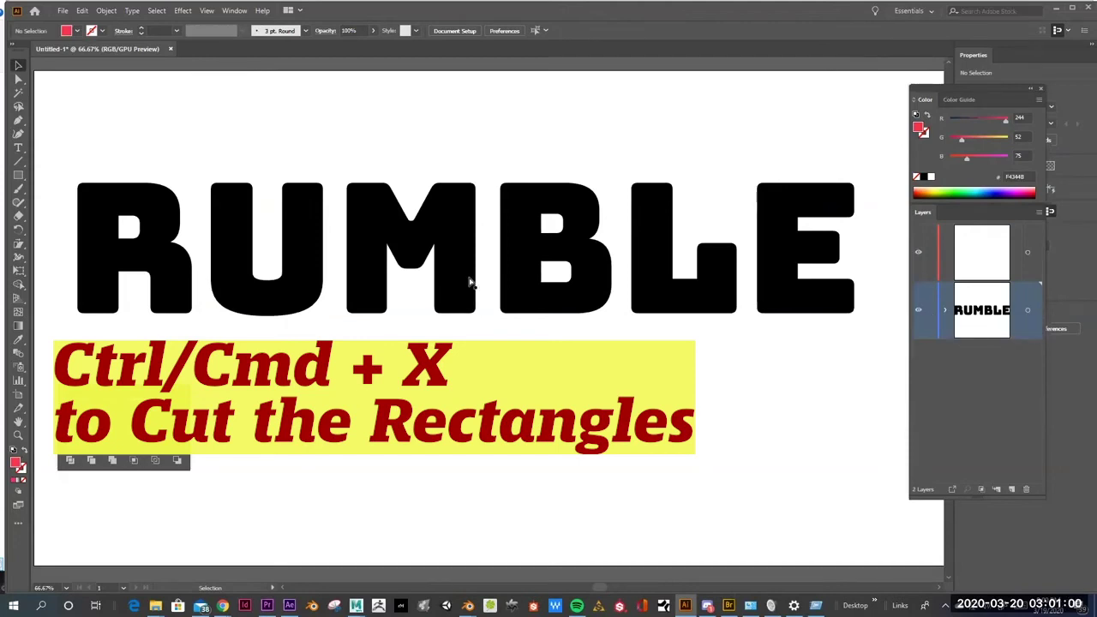
key(a)
key(ctrl+b)
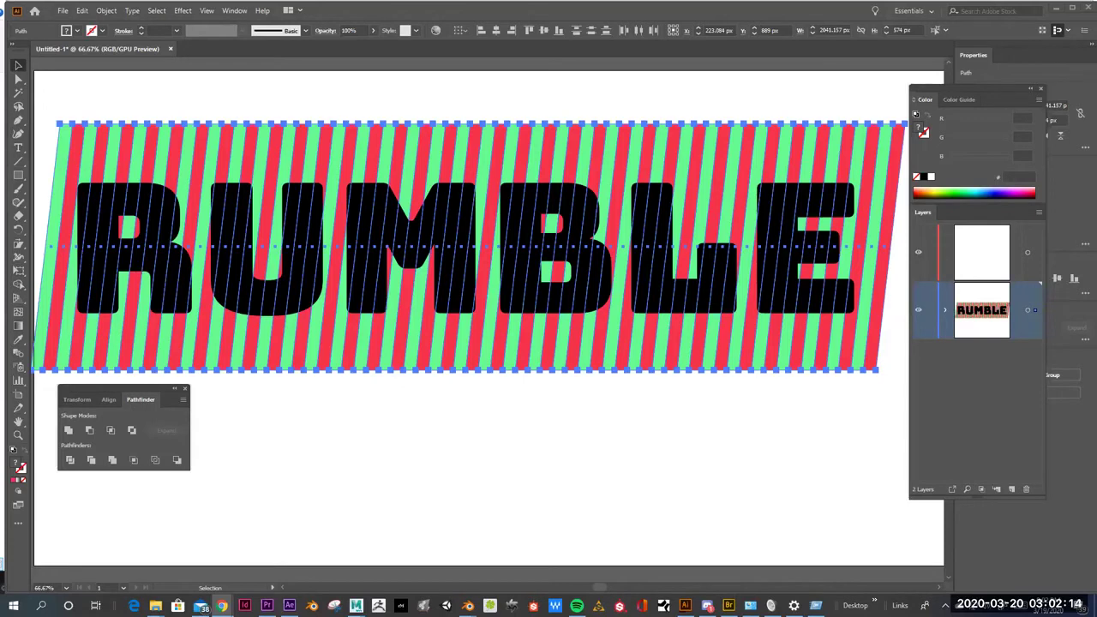
Expand the RUMBLE layer and target only the black RUMBLE text group.
click(944, 312)
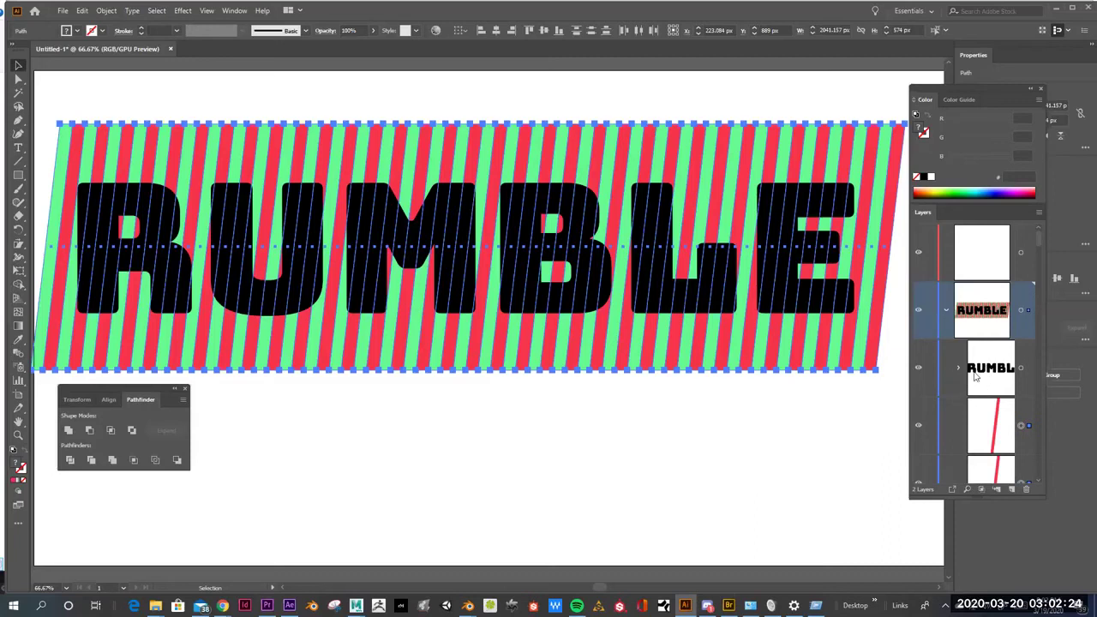
click(1019, 368)
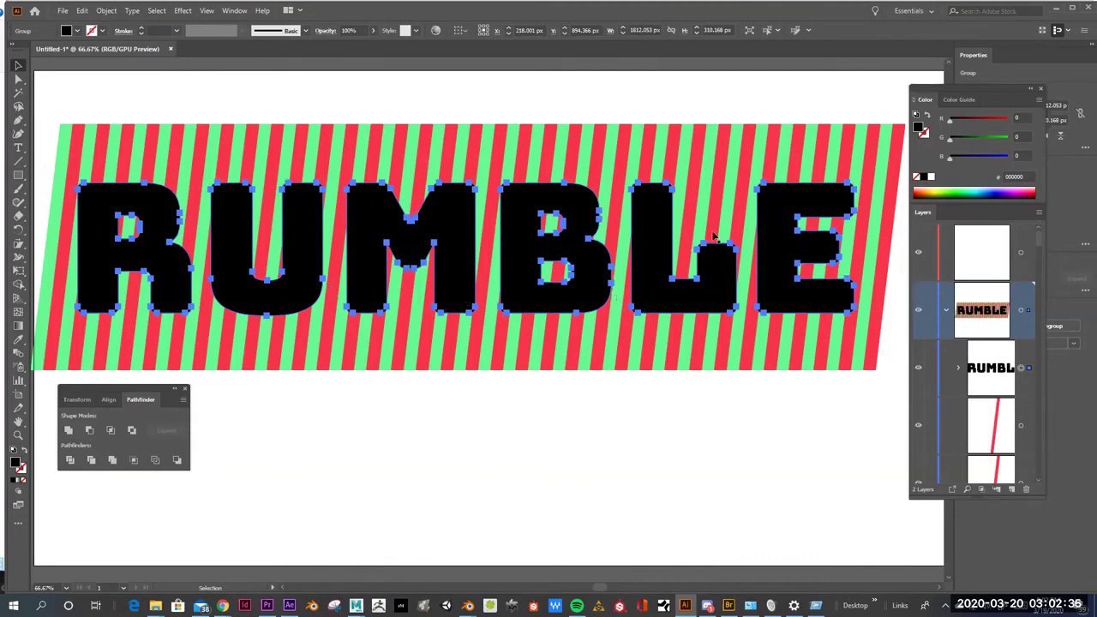
Make the selected RUMBLE letters one compound path via Object > Compound Path > Make.
click(111, 16)
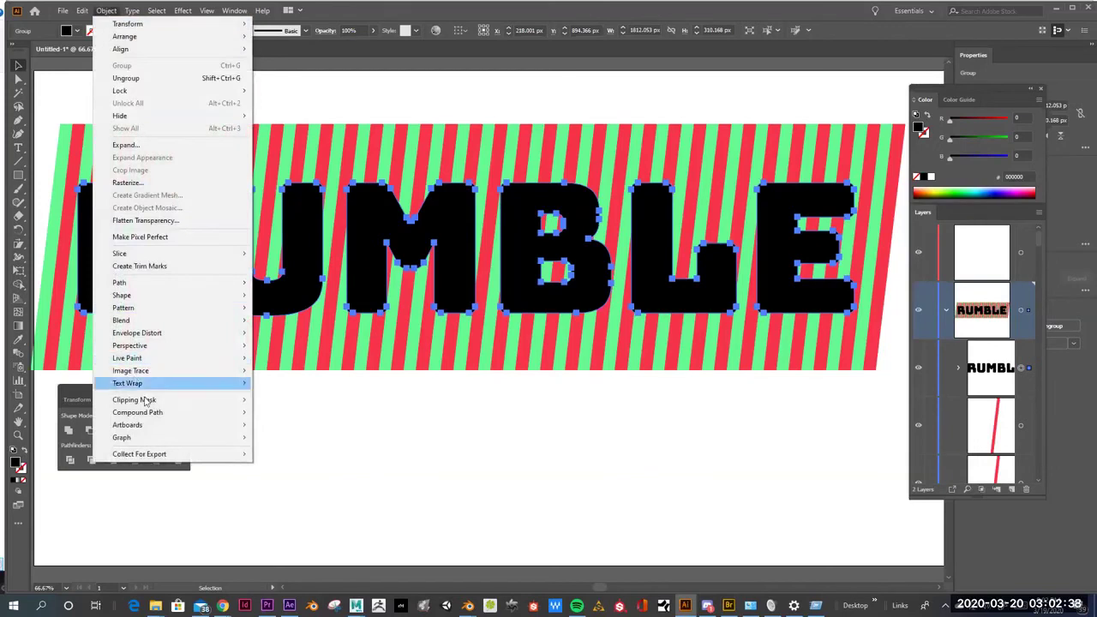
mouse_move(163, 412)
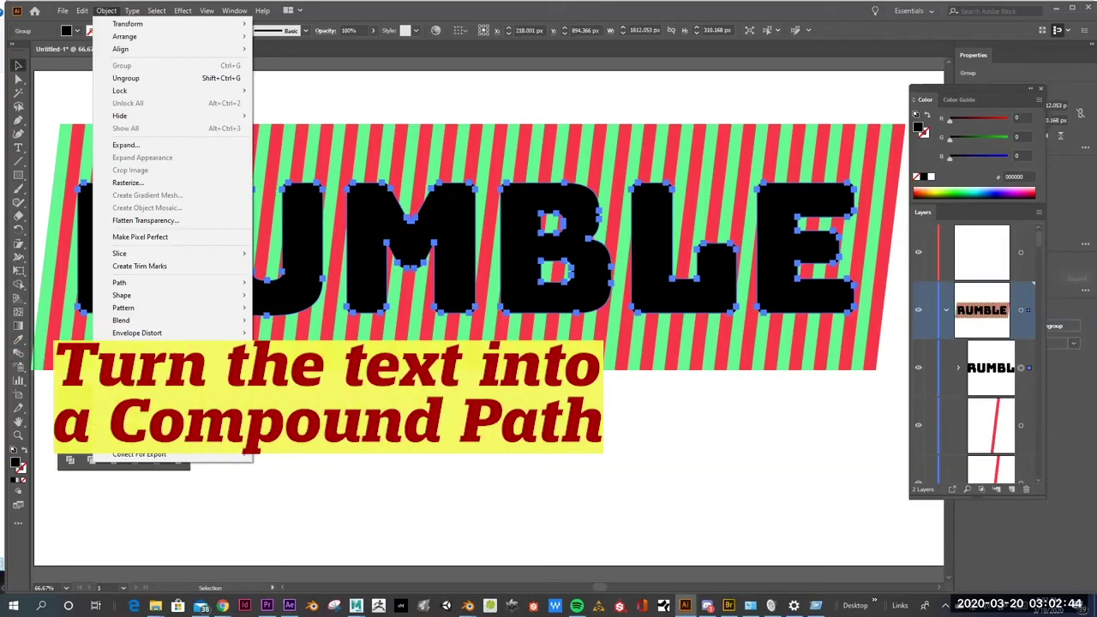
click(275, 412)
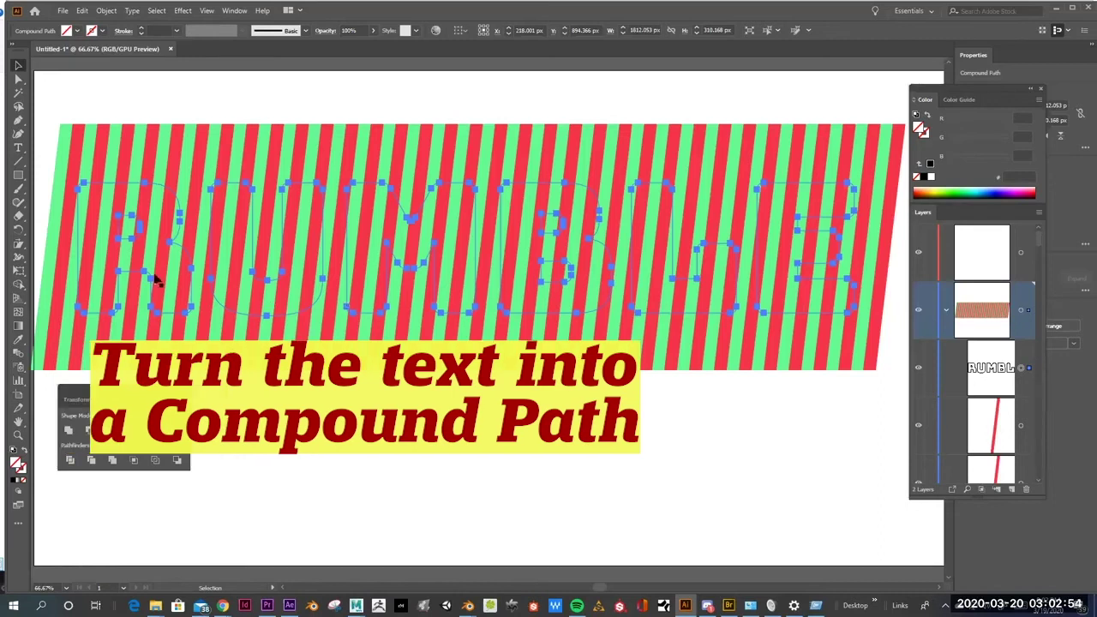
Zoom out, select both the compound lettering and the stripes, and apply Pathfinder Crop.
key(z)
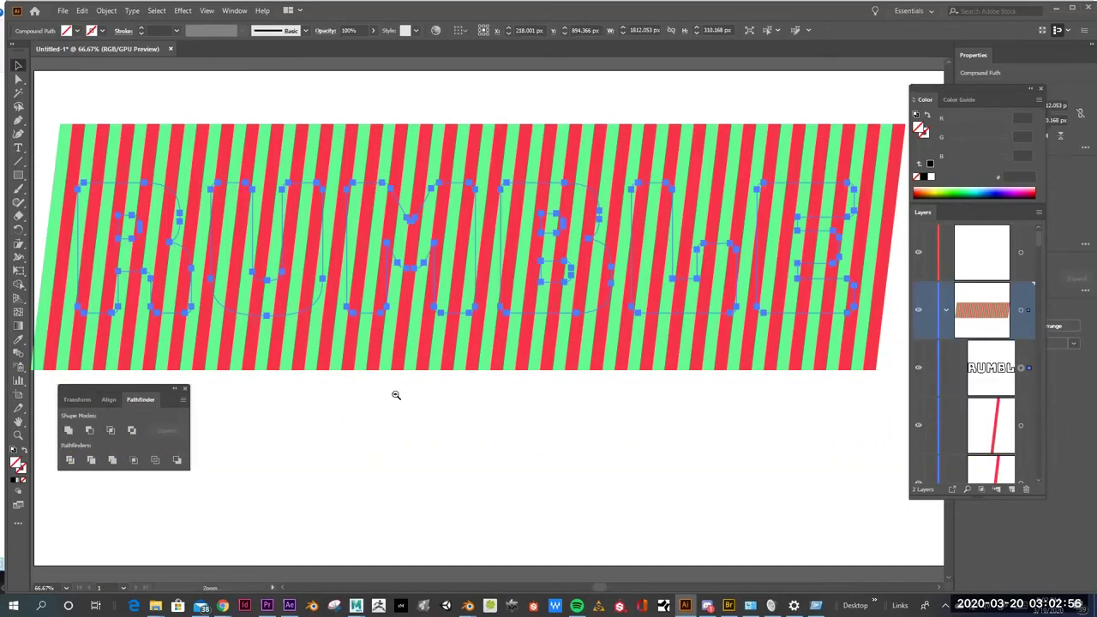
alt+click(403, 391)
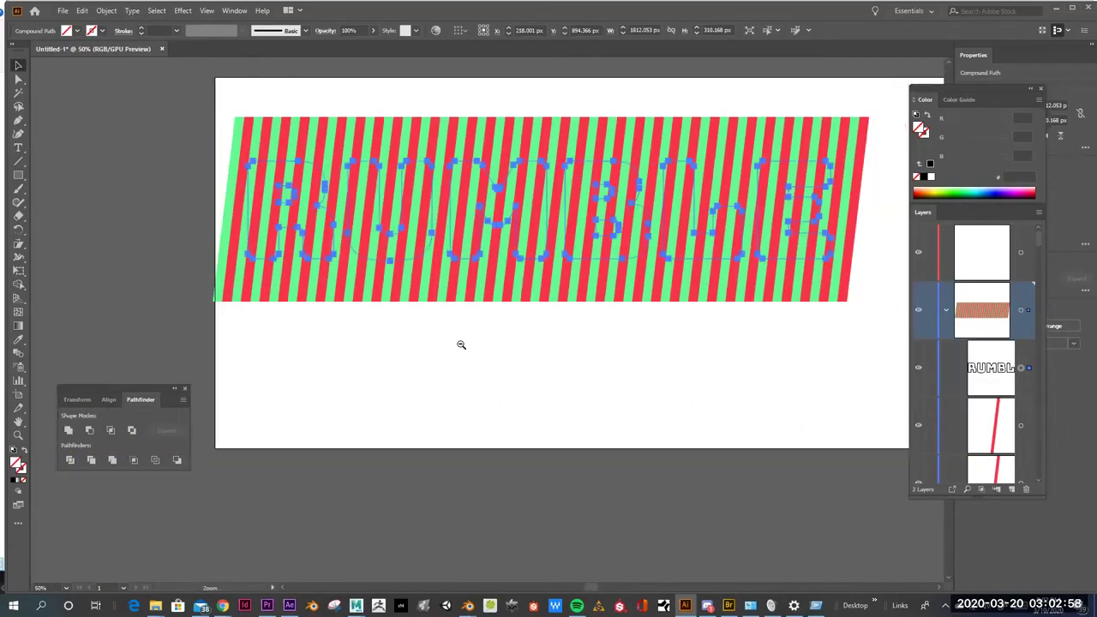
key(v)
key(ctrl+a)
click(134, 461)
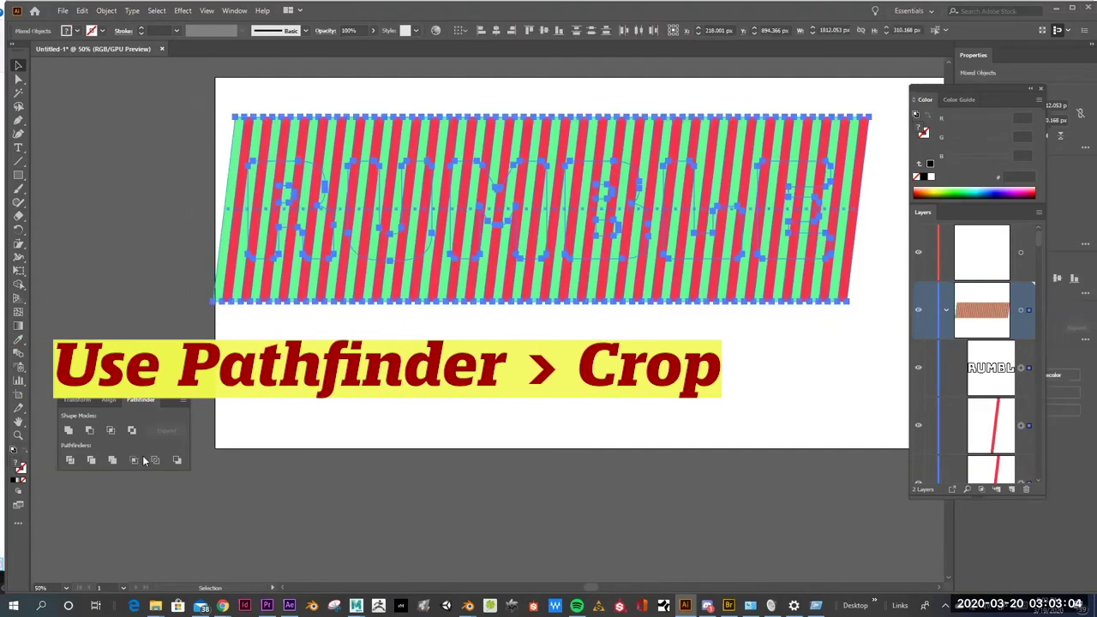
click(235, 11)
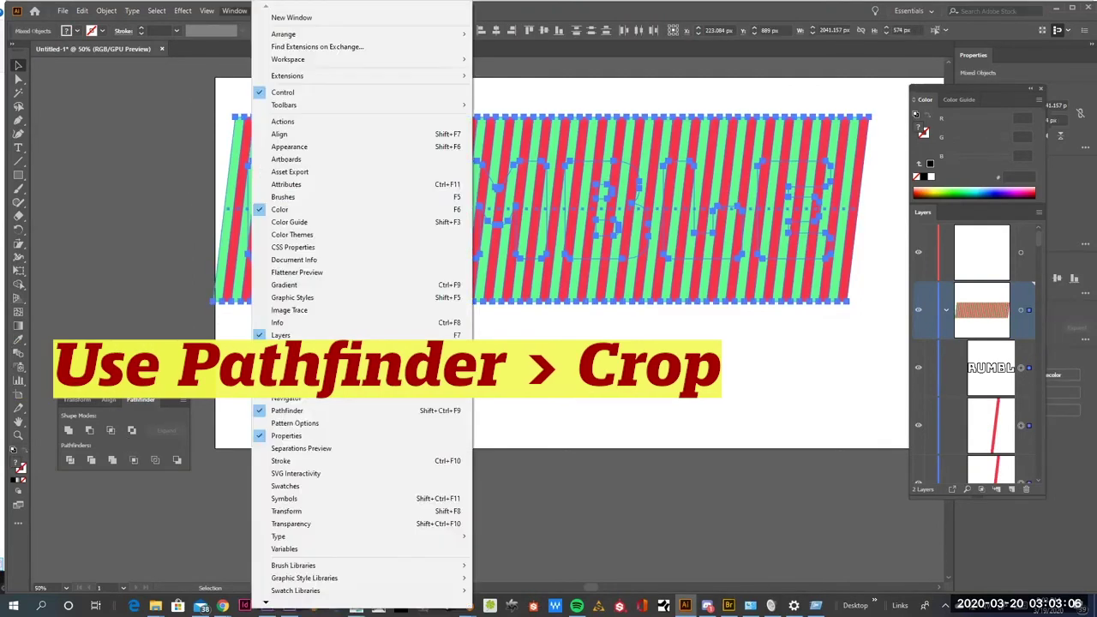
click(97, 291)
click(175, 161)
drag(205, 95, 844, 320)
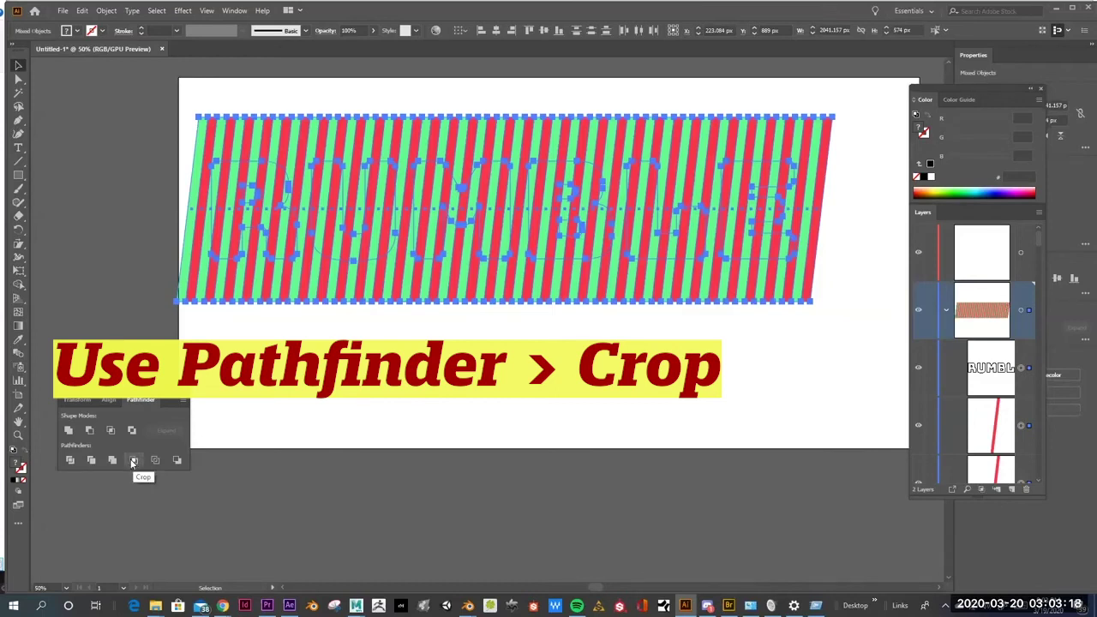
click(132, 462)
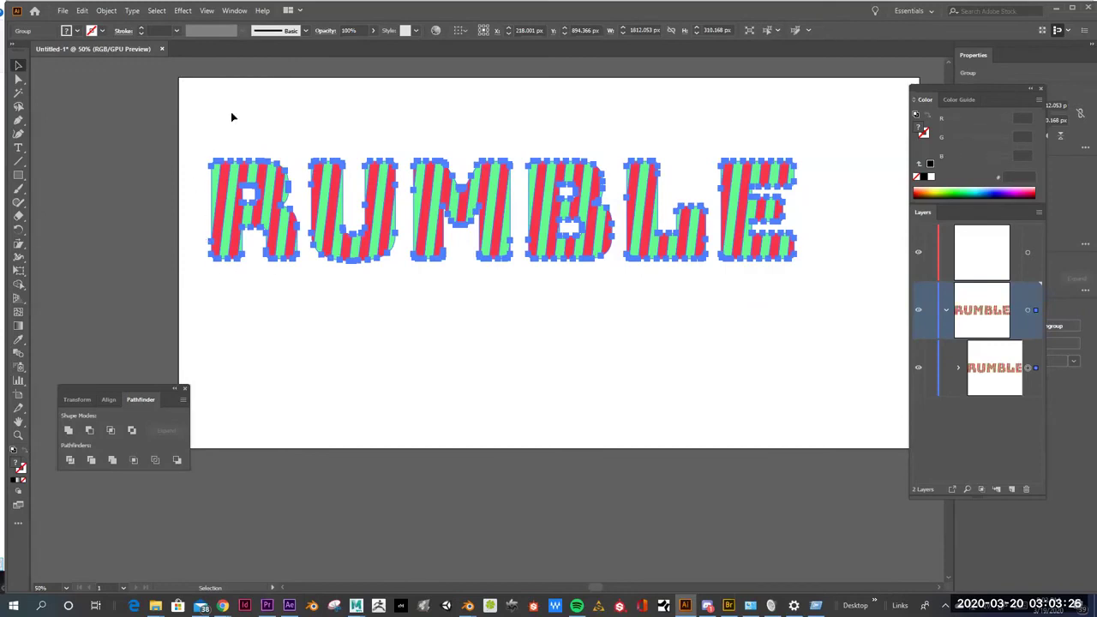
Select the cropped RUMBLE group and ungroup it with Object > Ungroup.
click(313, 271)
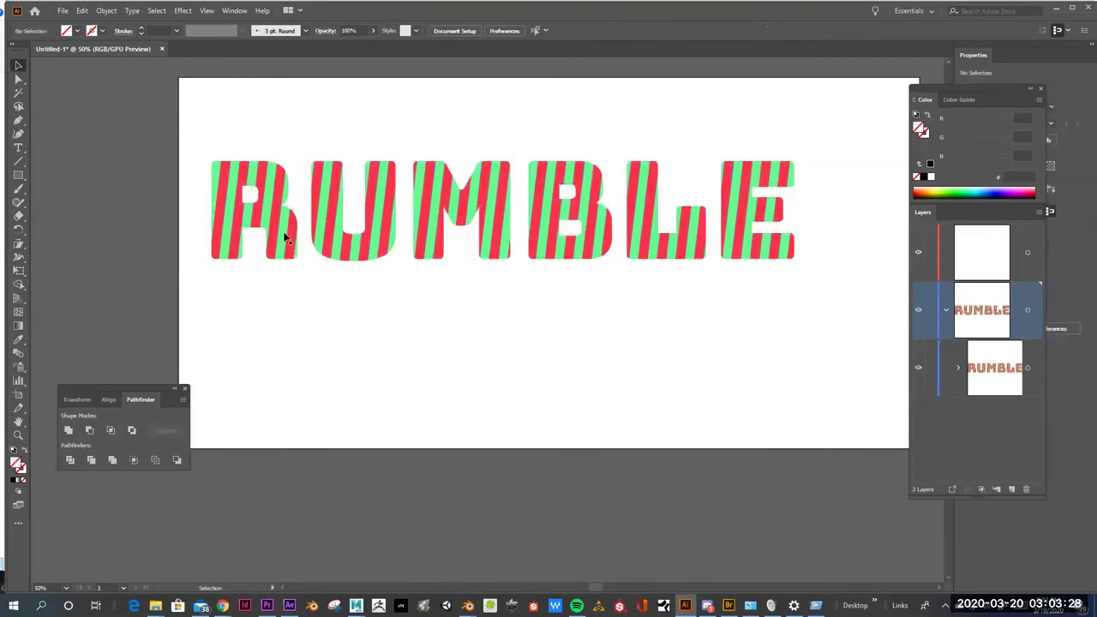
click(287, 241)
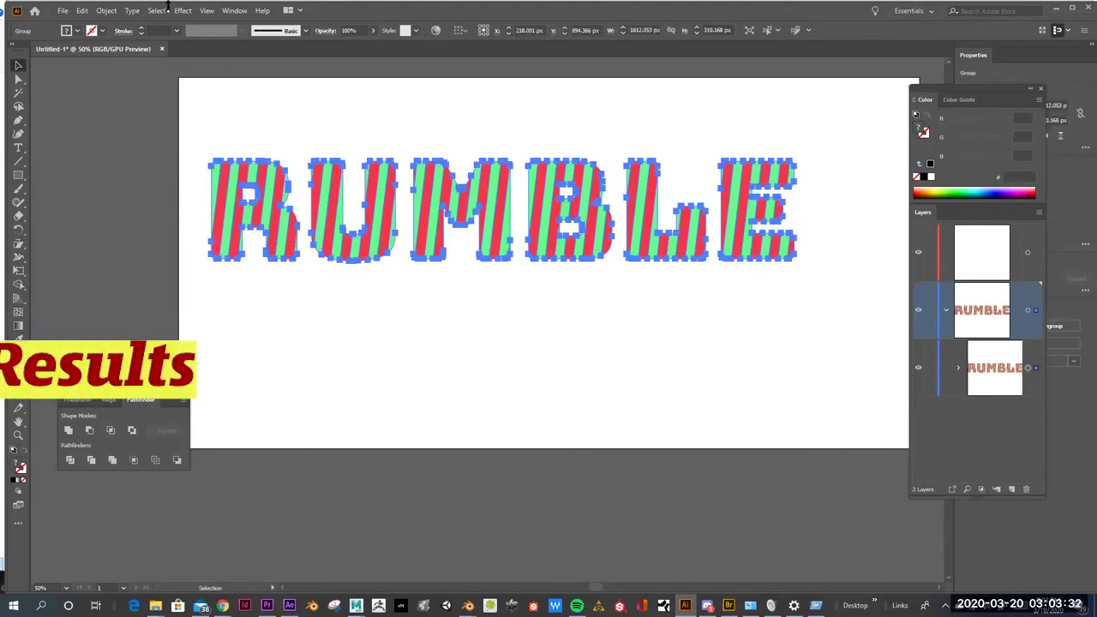
click(105, 10)
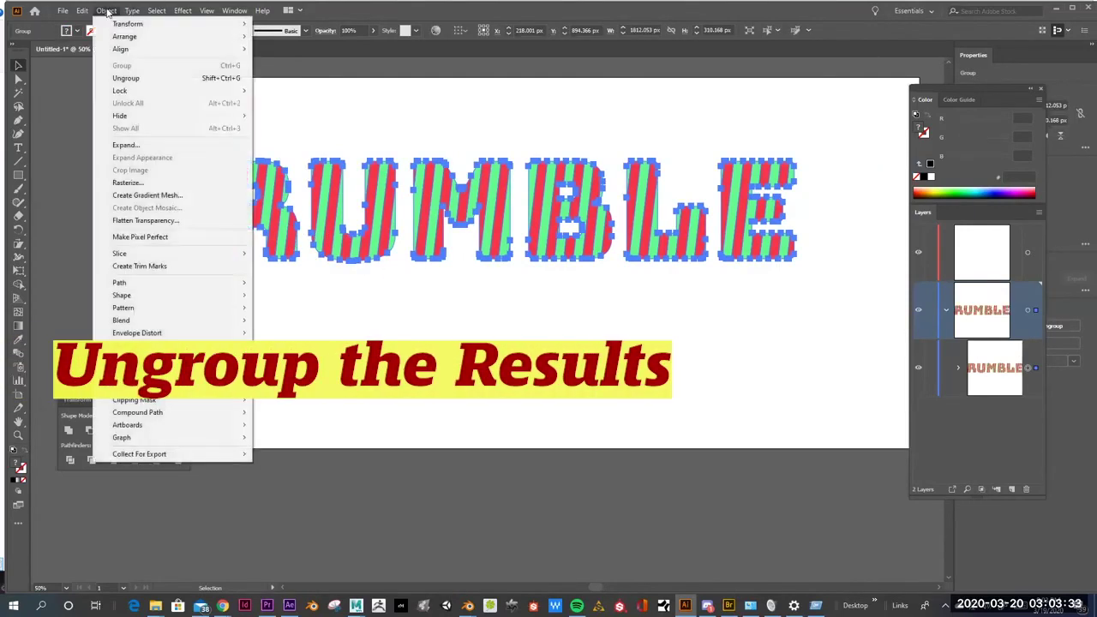
click(145, 80)
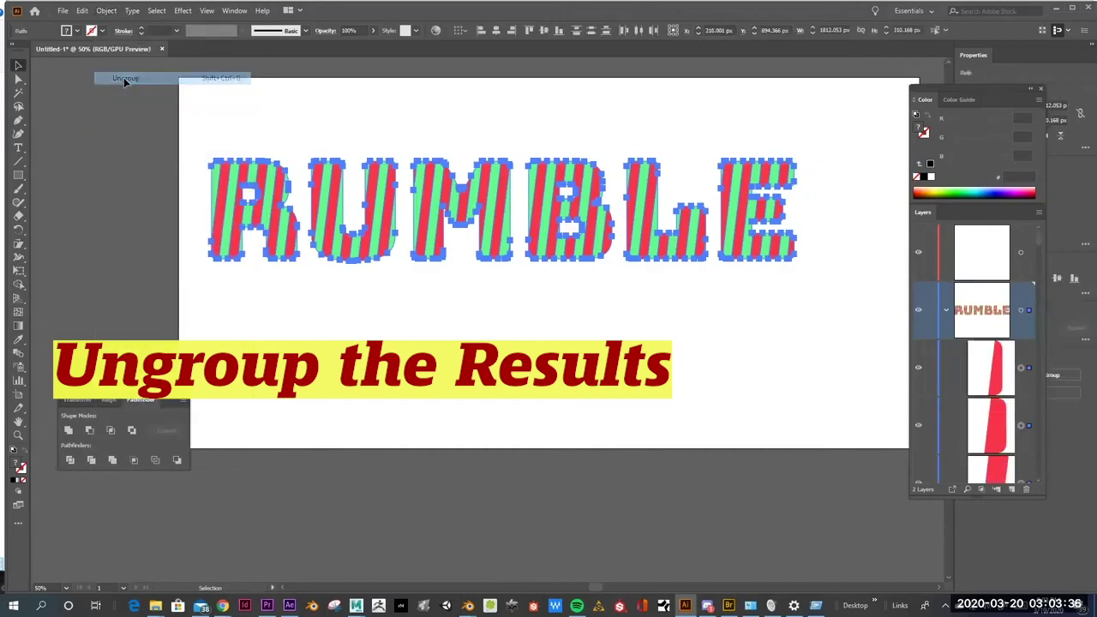
Select individual stripe pieces in the R to confirm each one is now separate.
click(254, 134)
click(256, 178)
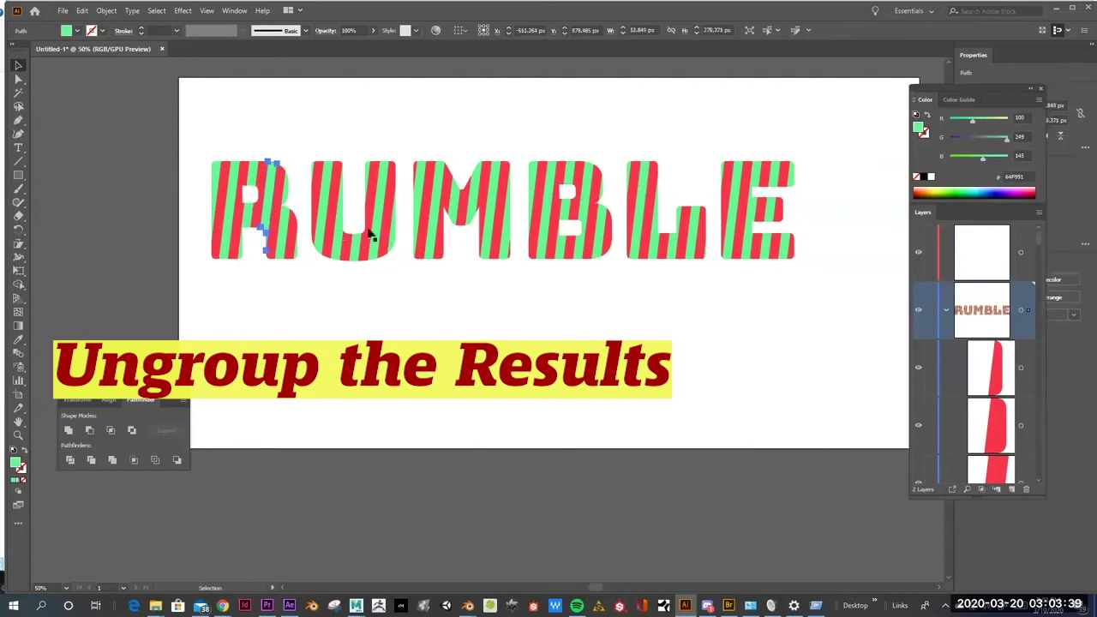
click(273, 185)
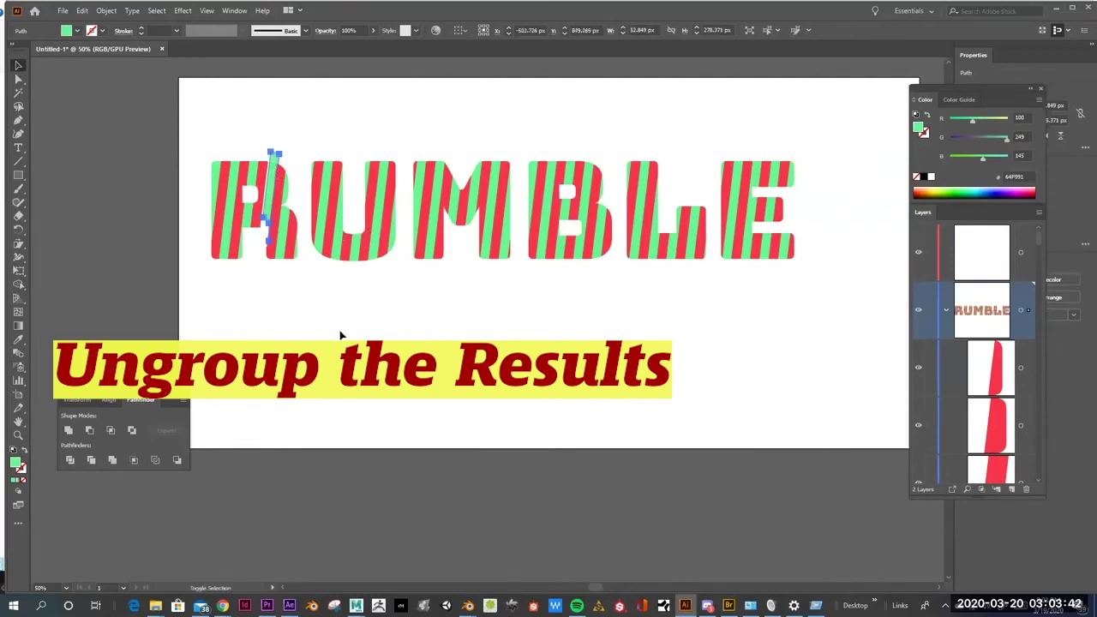
click(448, 311)
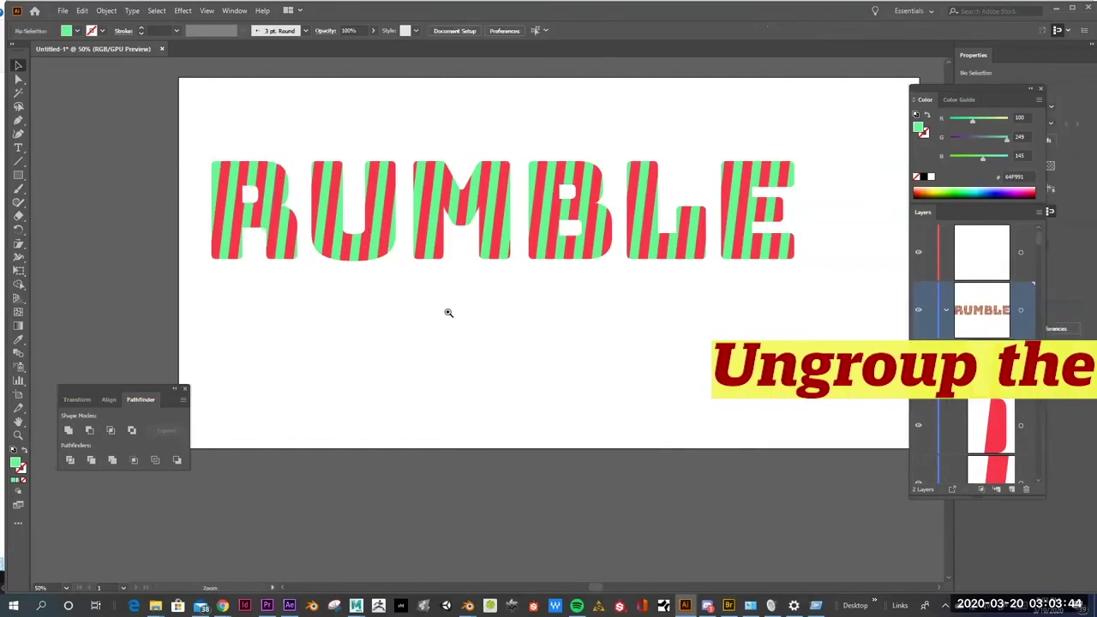
key(ctrl+equal)
drag(519, 284, 385, 385)
alt+click(472, 402)
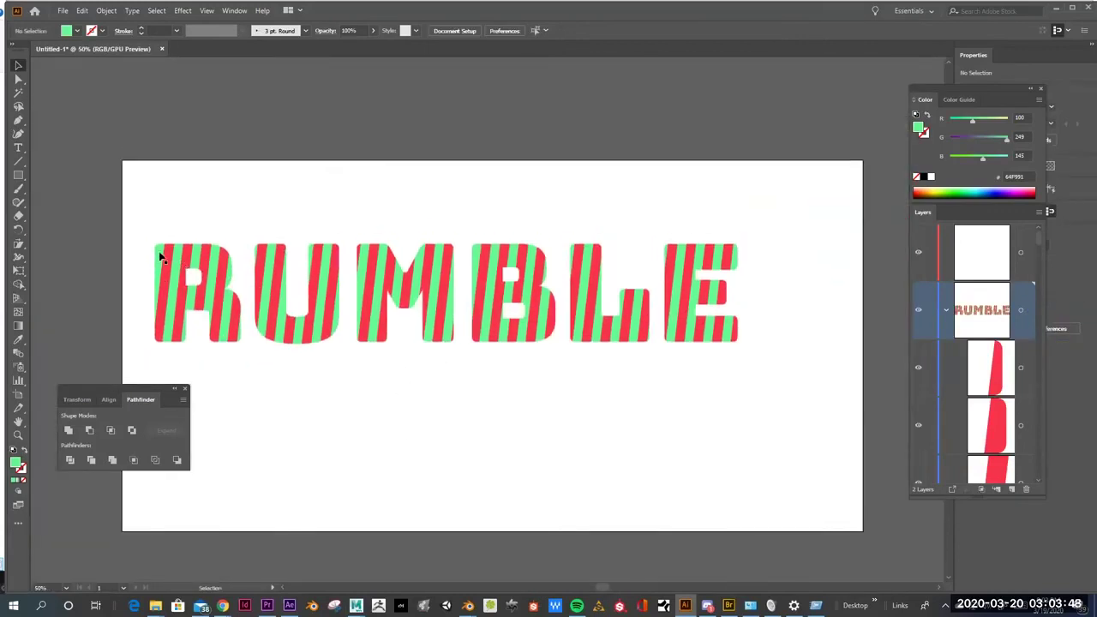
click(158, 251)
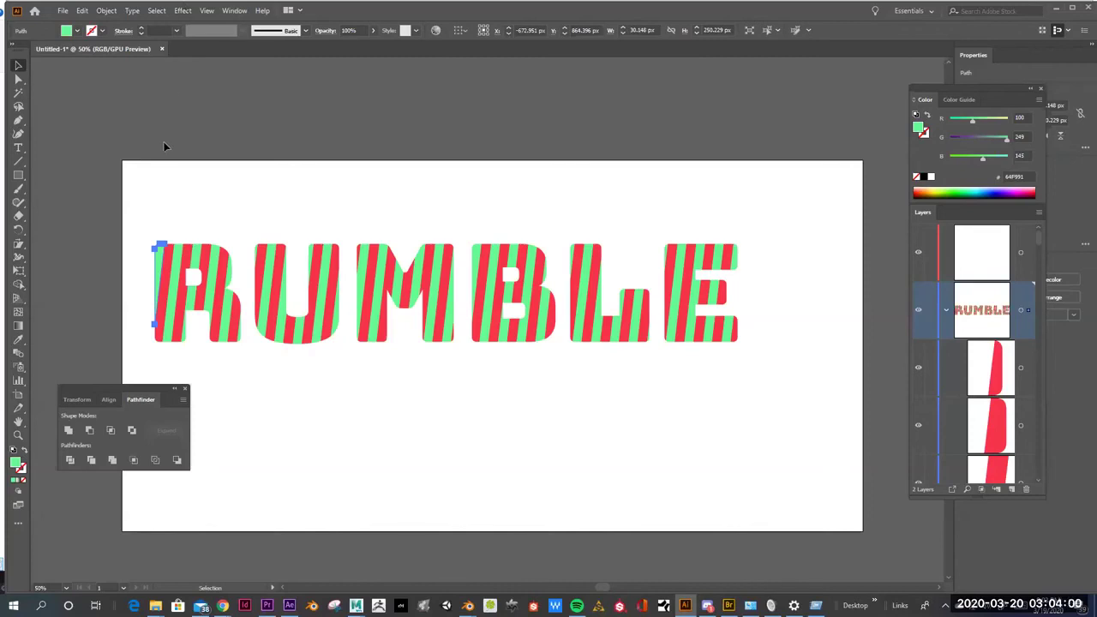
Select all the green stripe pieces at once with Select > Same > Fill & Stroke.
click(158, 12)
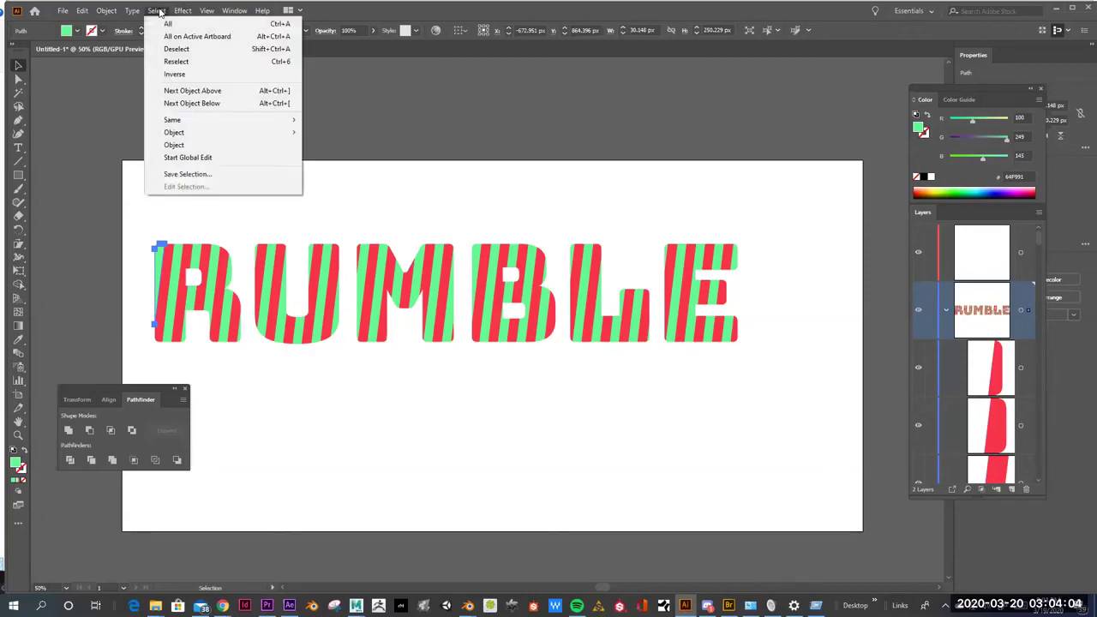
mouse_move(192, 120)
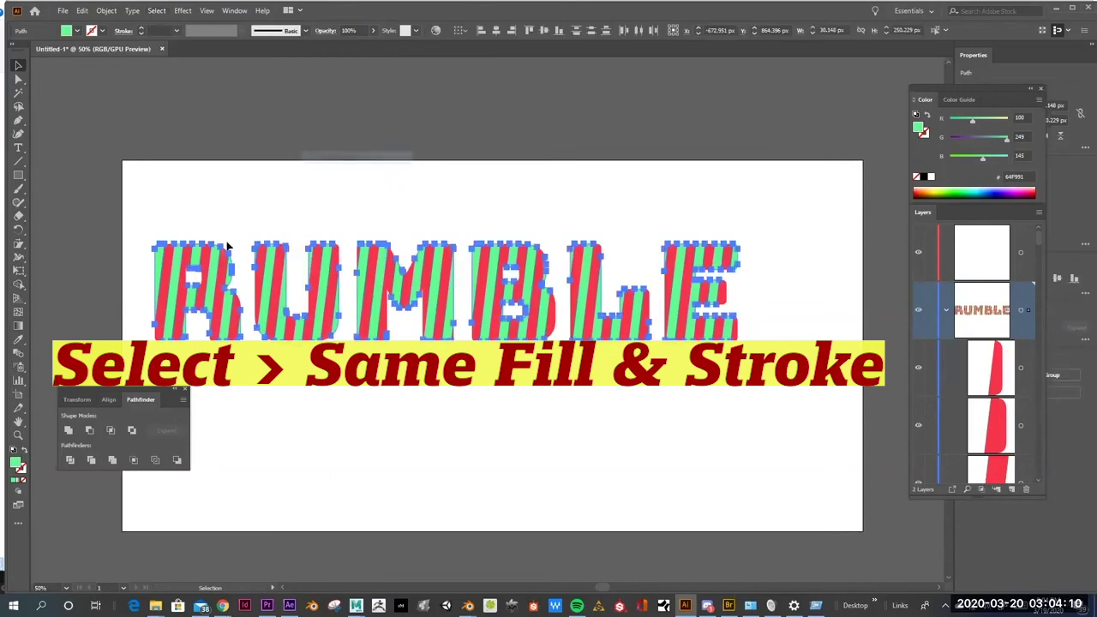
click(347, 159)
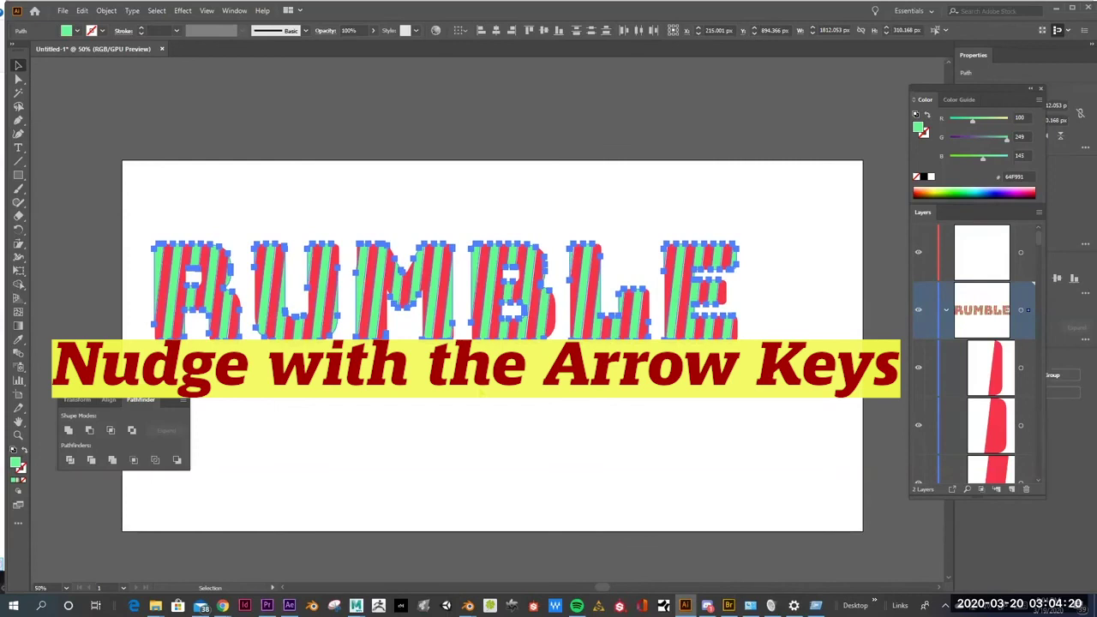
Nudge the green stripes one step right and one step up, then deselect.
key(Right)
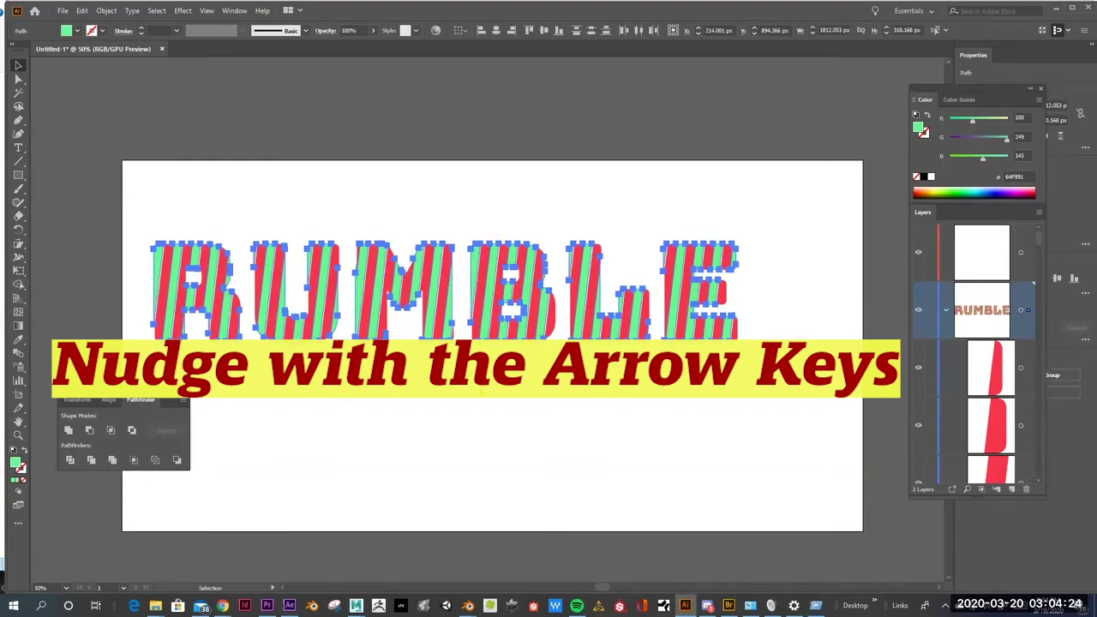
key(Up)
key(Up)
key(Up)
key(Up)
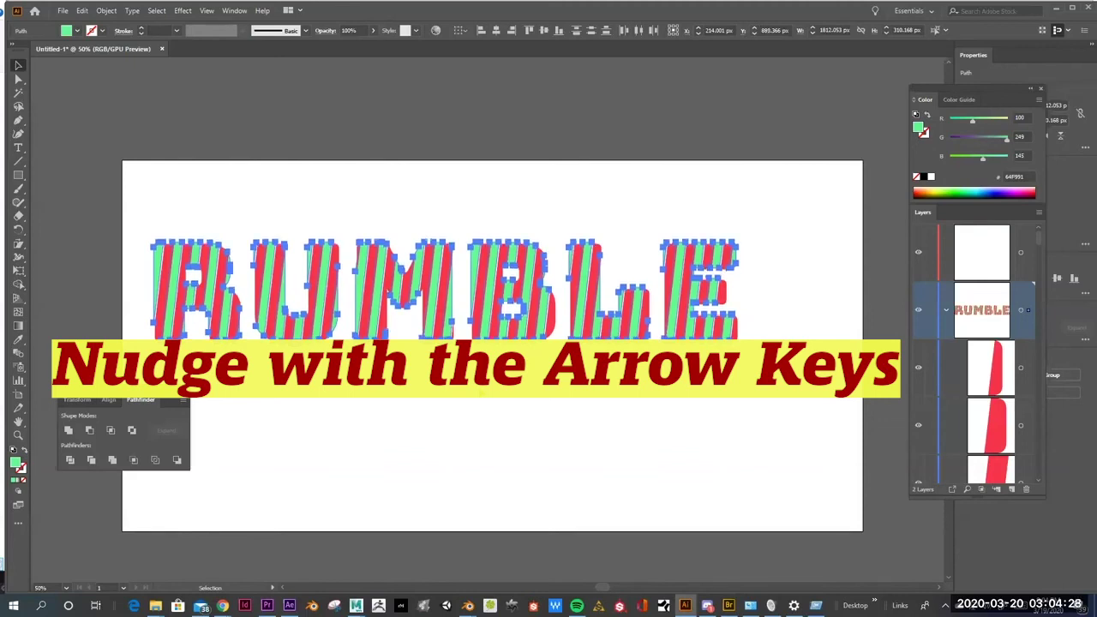
click(408, 428)
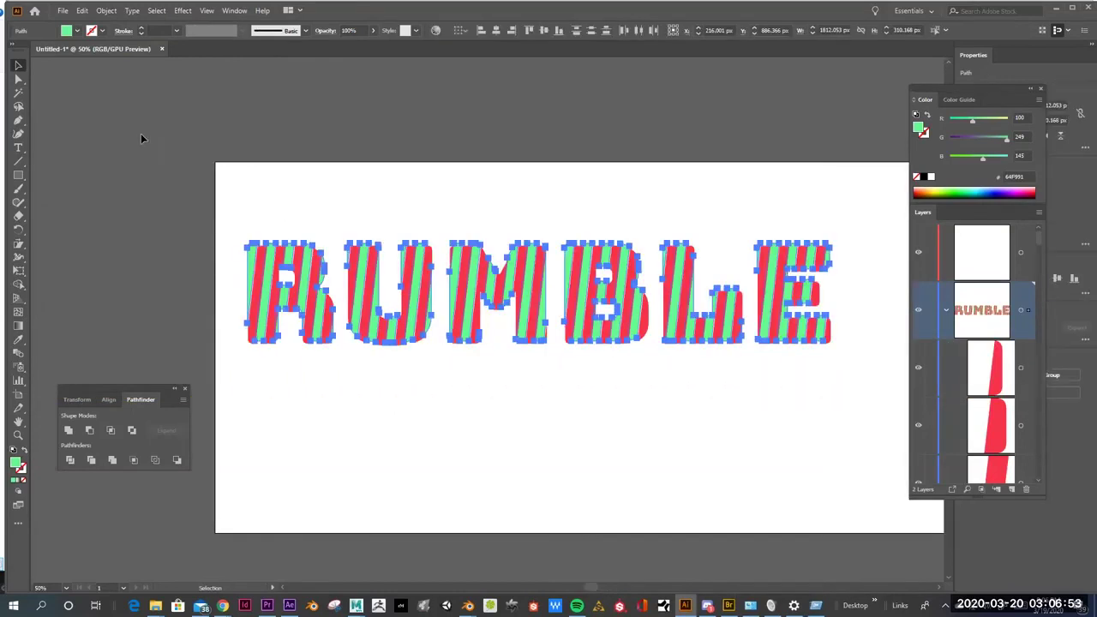
Select all the RUMBLE artwork and open Object > Transform > Transform Each.
click(224, 213)
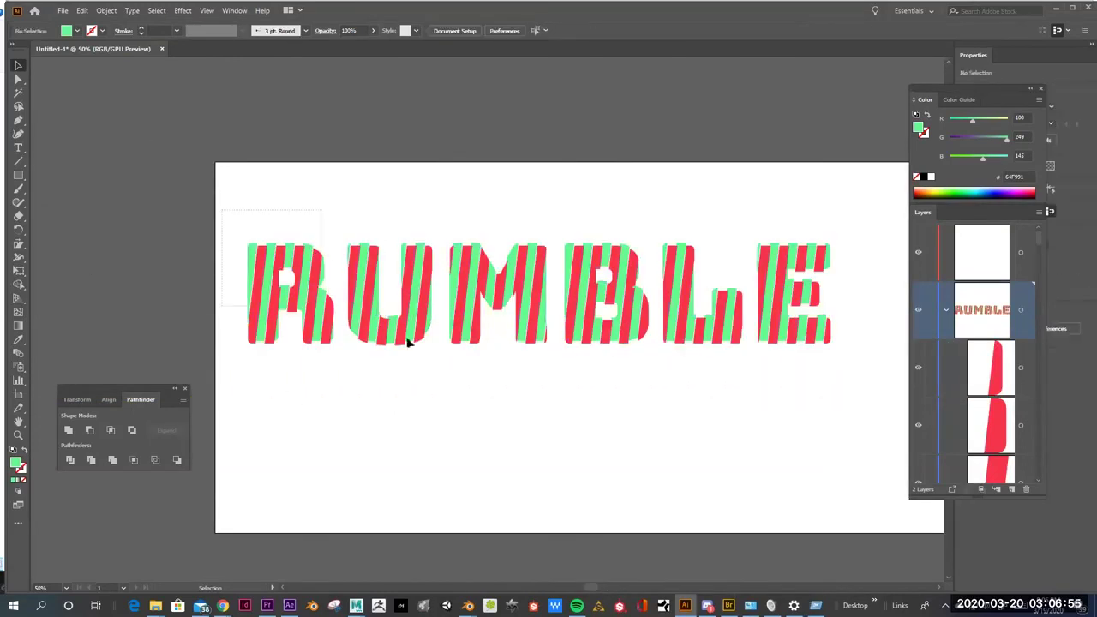
key(ctrl+a)
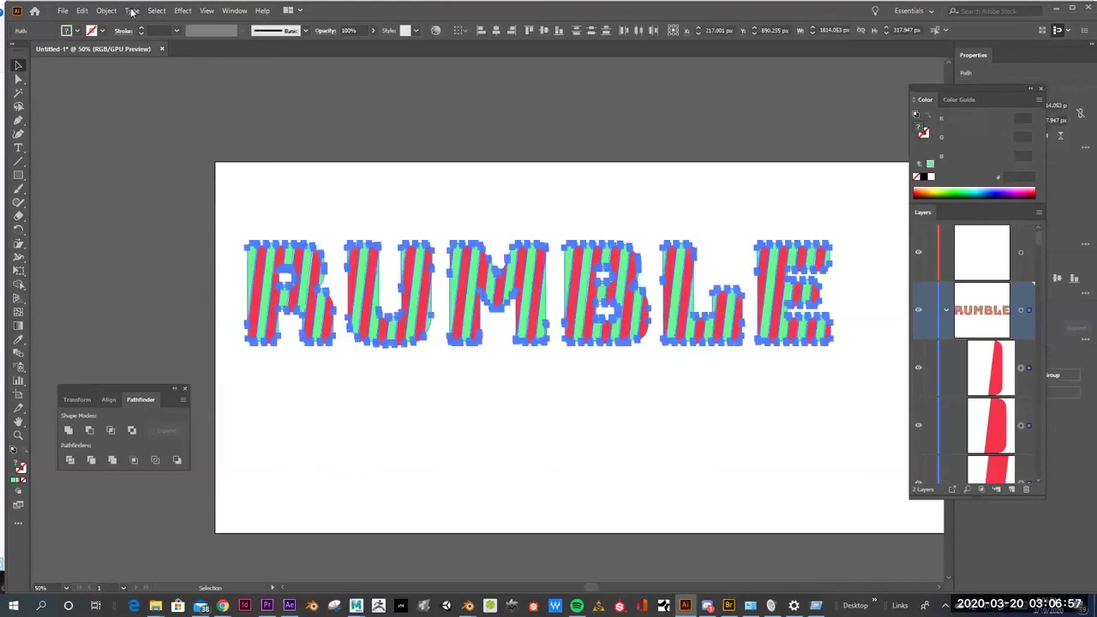
click(107, 10)
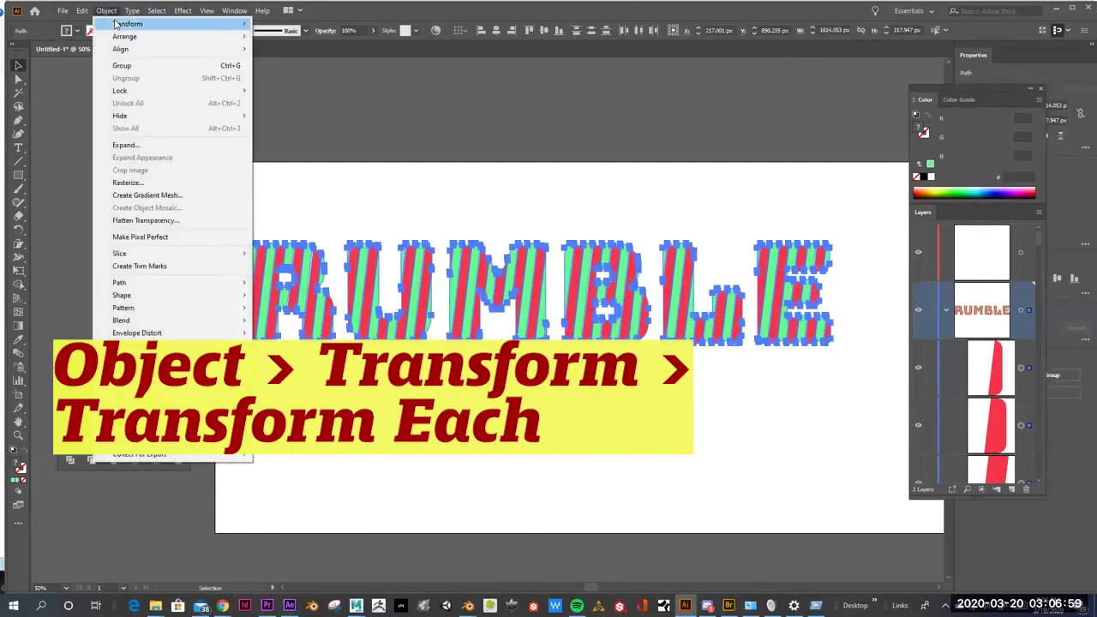
mouse_move(200, 23)
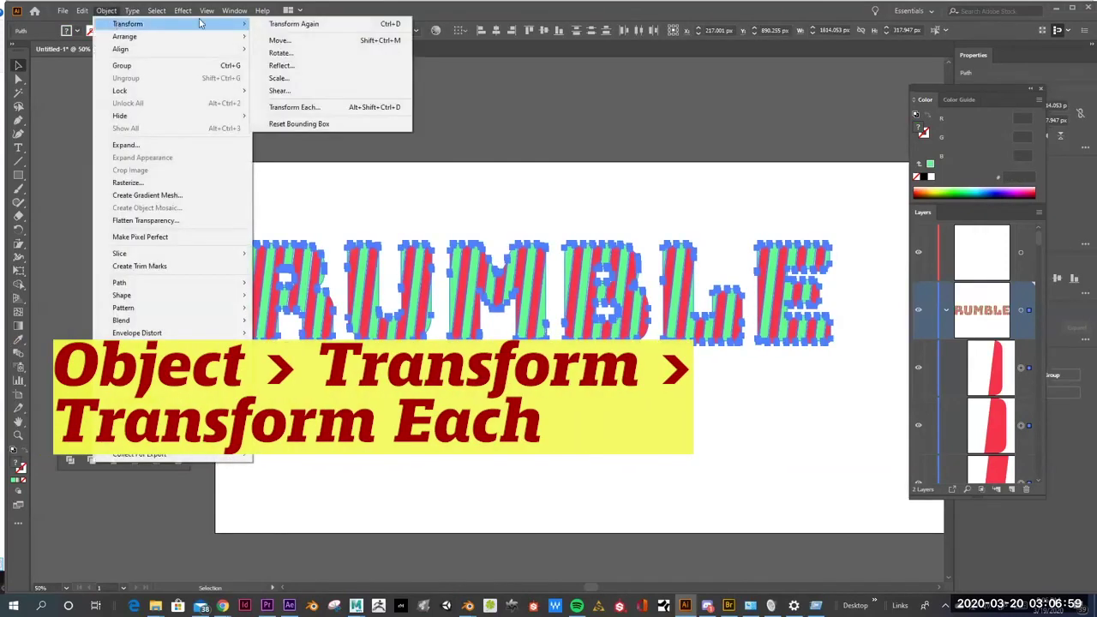
click(329, 113)
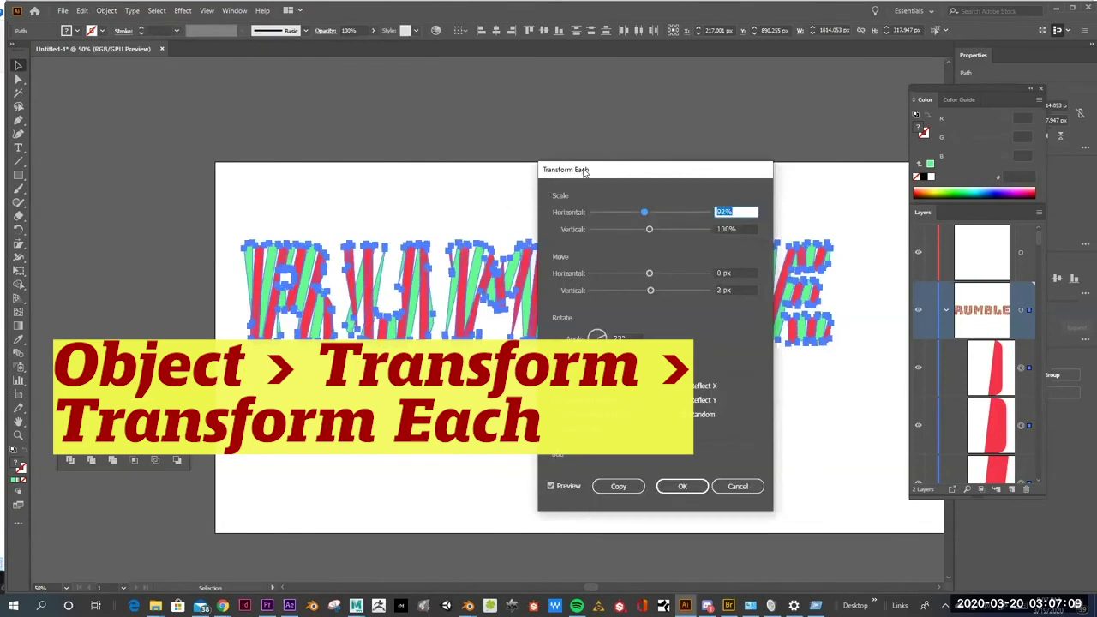
drag(602, 169, 690, 78)
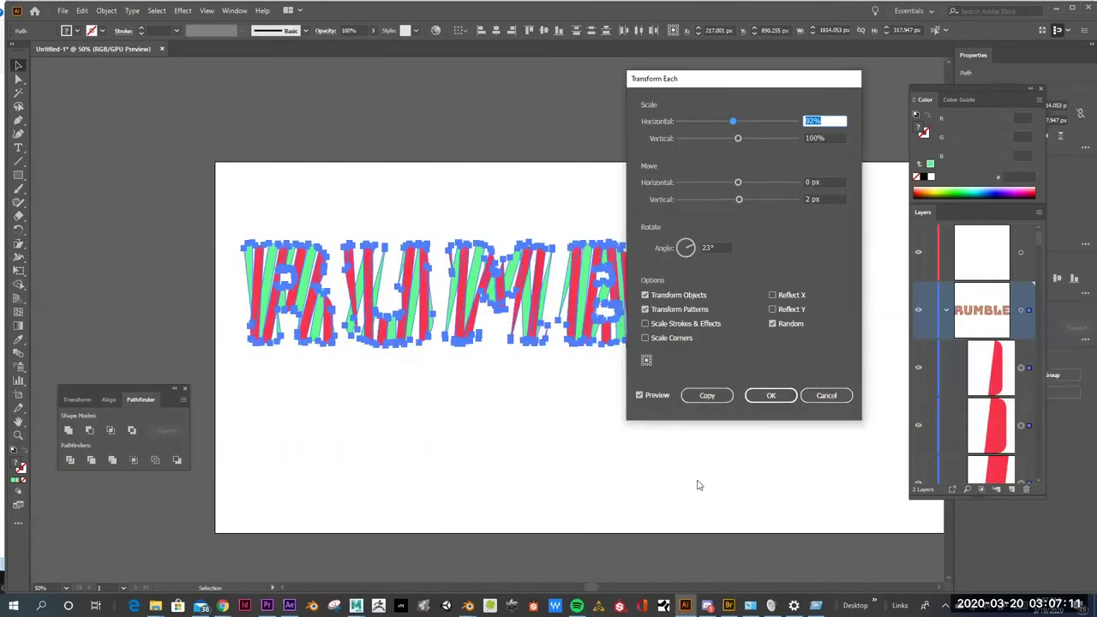
Try 95% horizontal scale, a 2 px left move, various angles and Random with Preview on.
click(639, 393)
click(639, 394)
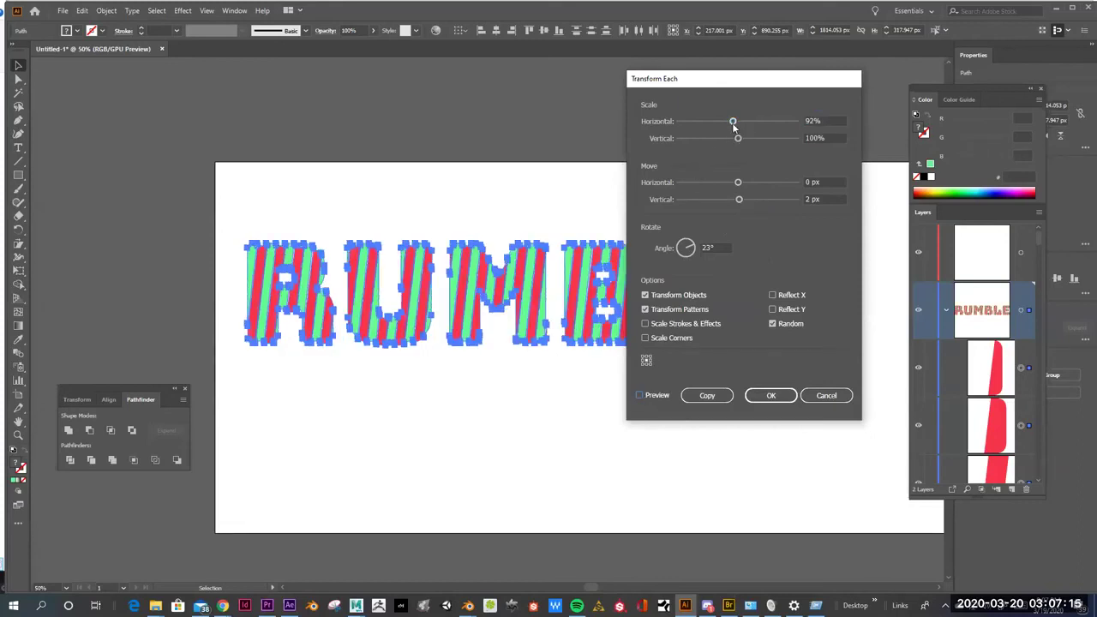
drag(732, 122, 735, 121)
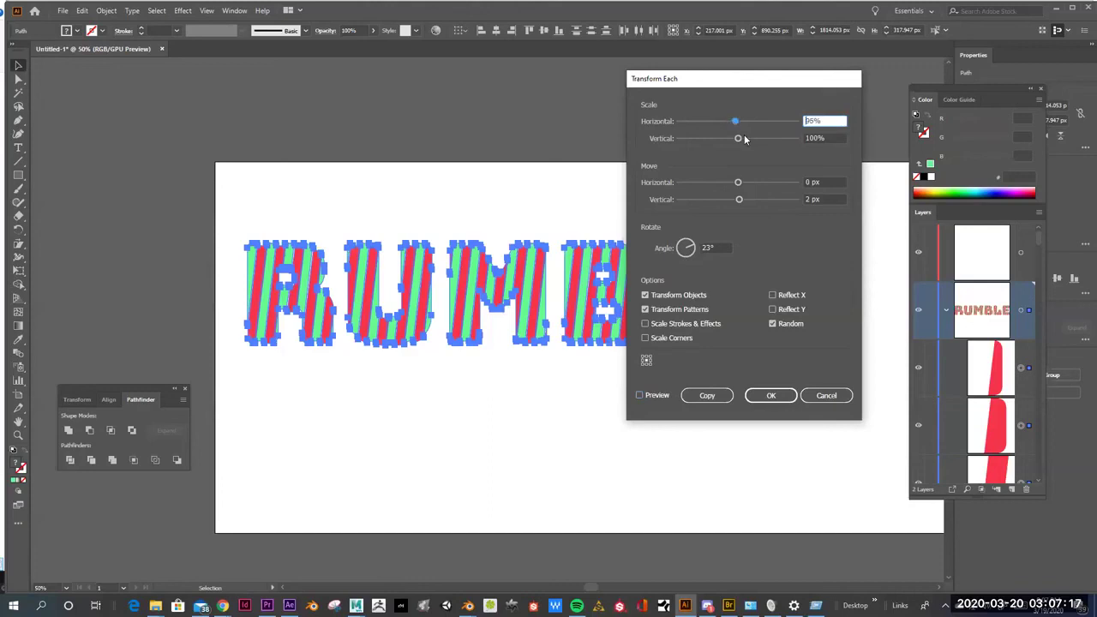
drag(738, 181, 735, 182)
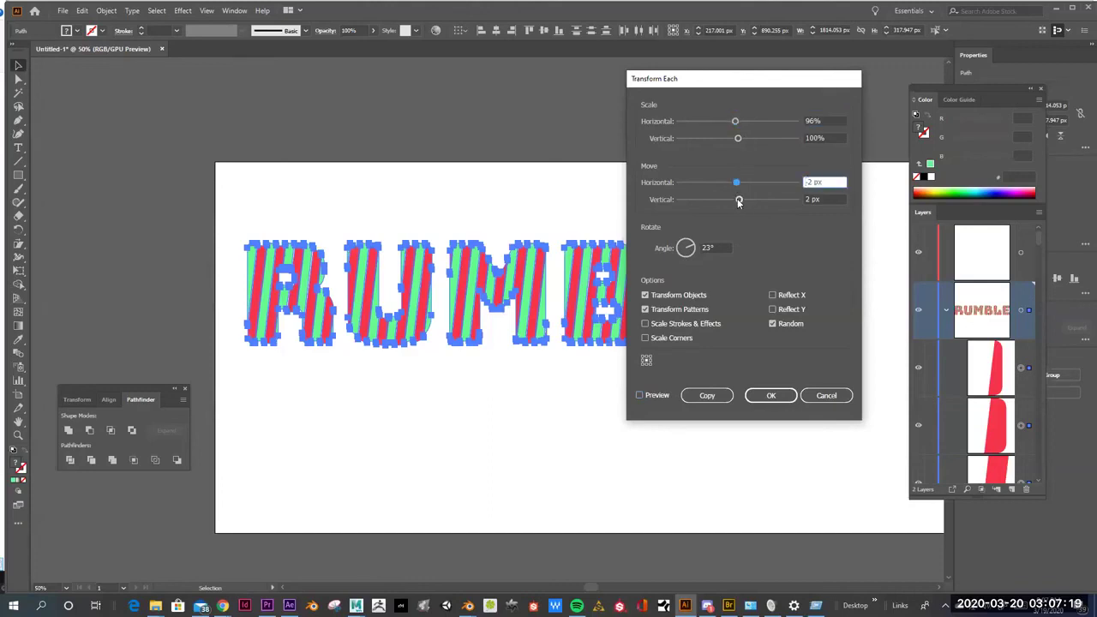
drag(692, 247, 696, 250)
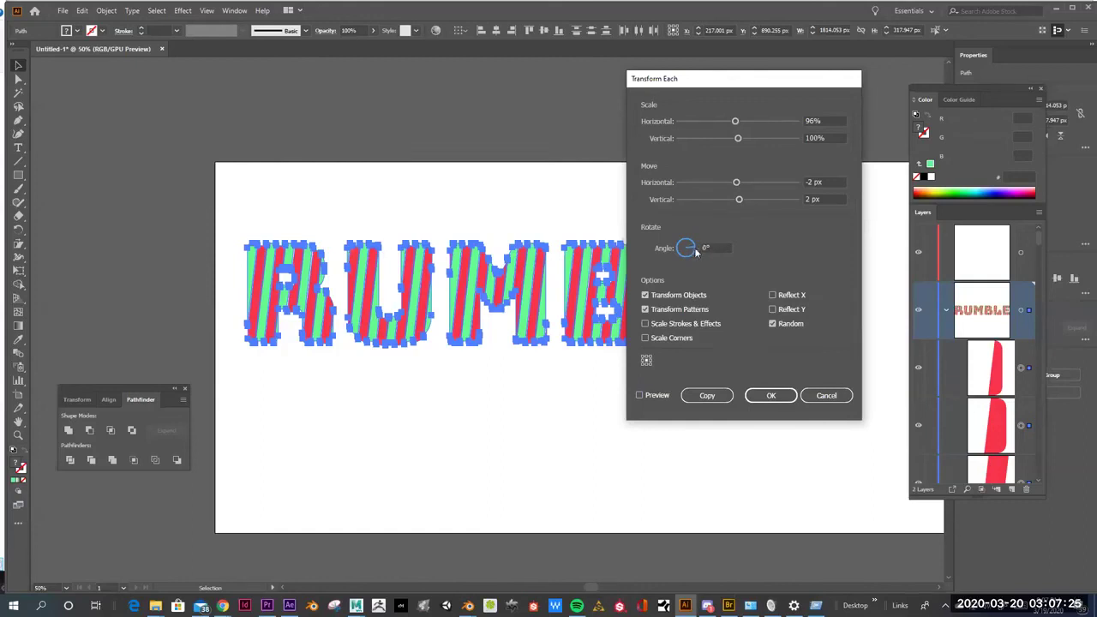
click(771, 323)
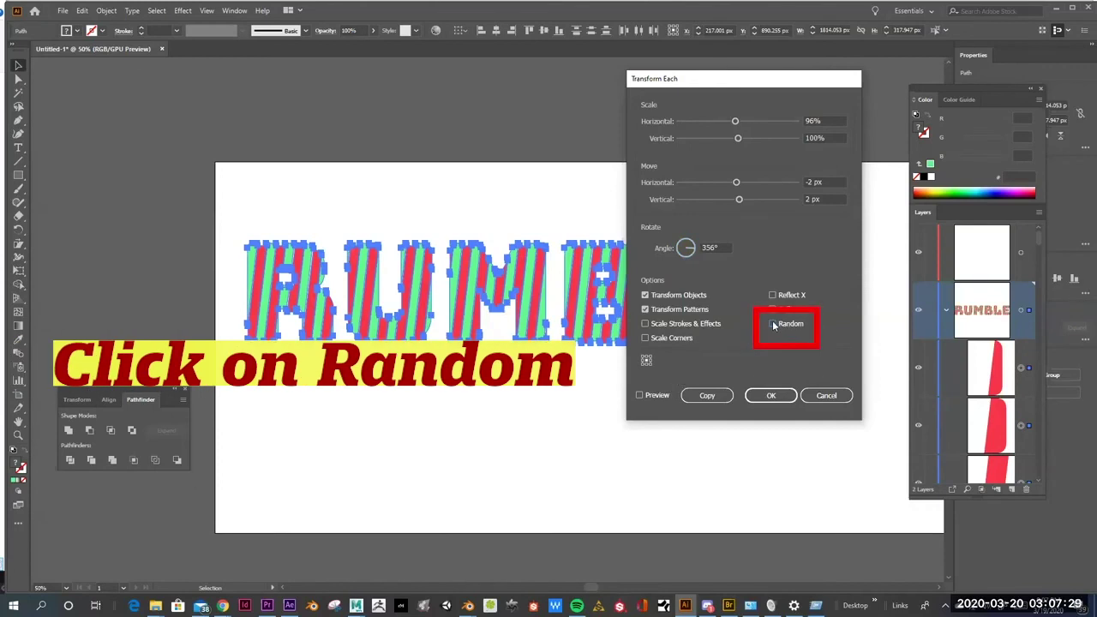
click(640, 396)
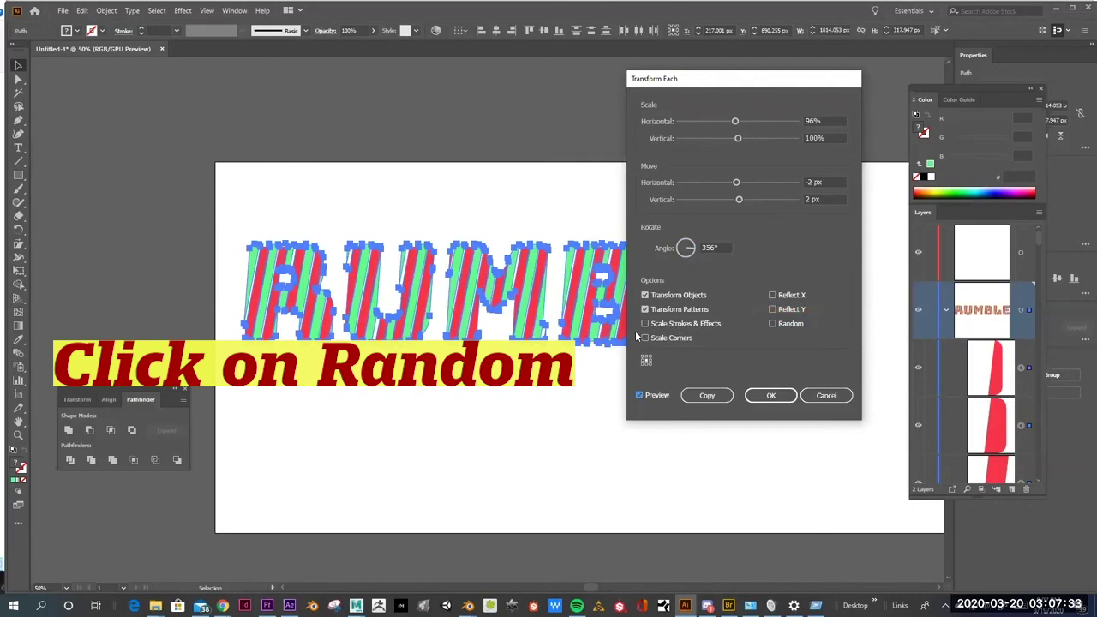
click(772, 324)
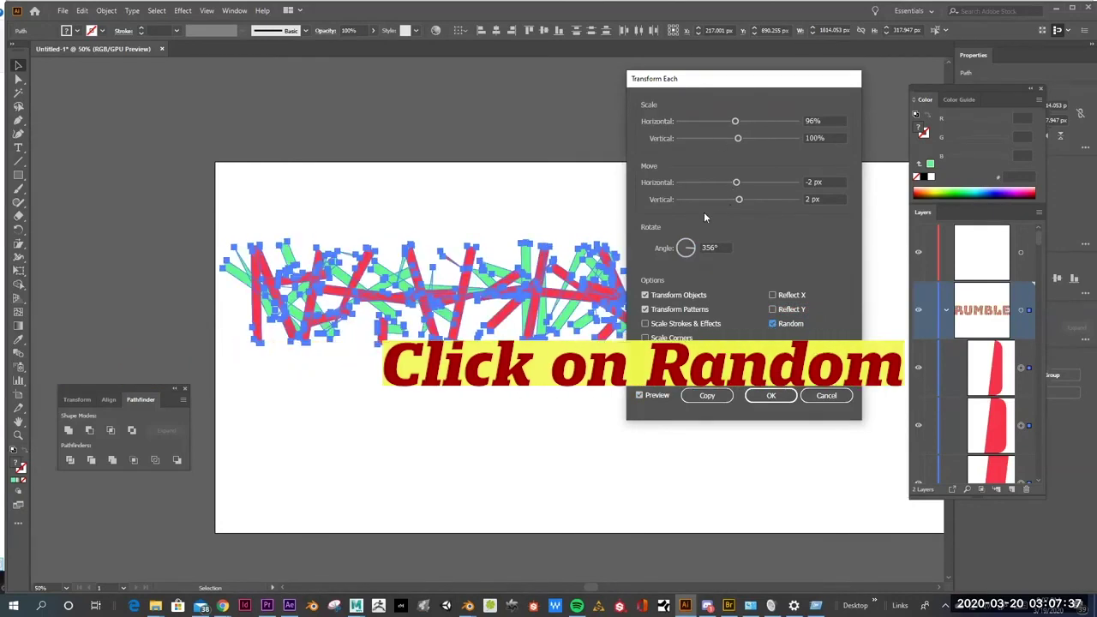
click(691, 249)
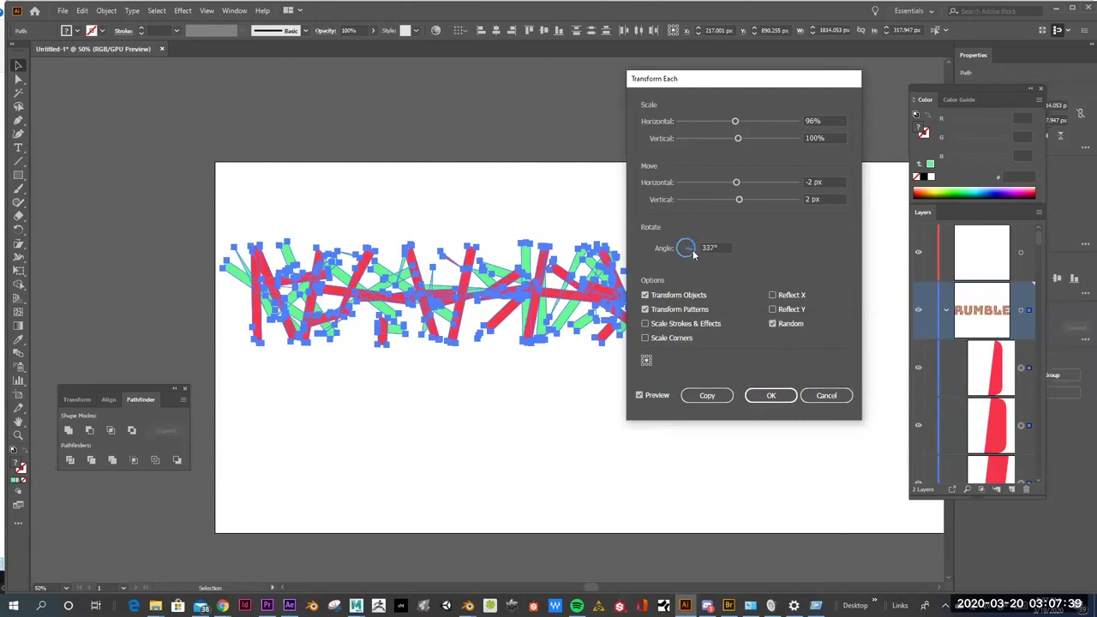
click(692, 252)
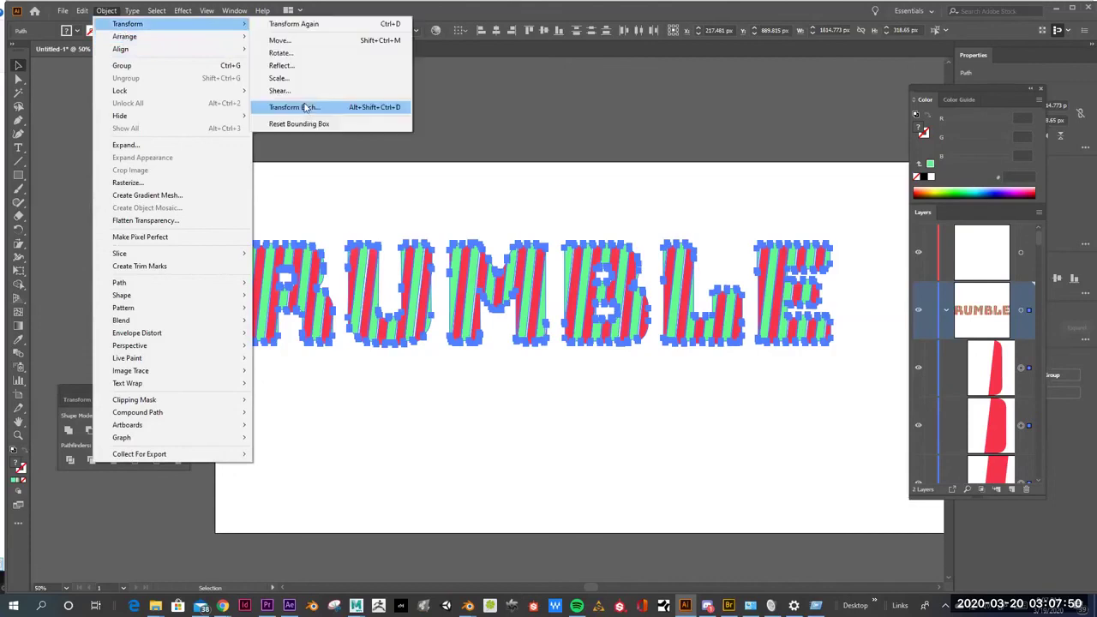
Apply a random Transform Each: 96% horizontal scale, -7 px / -1 px move, 13° angle.
click(305, 107)
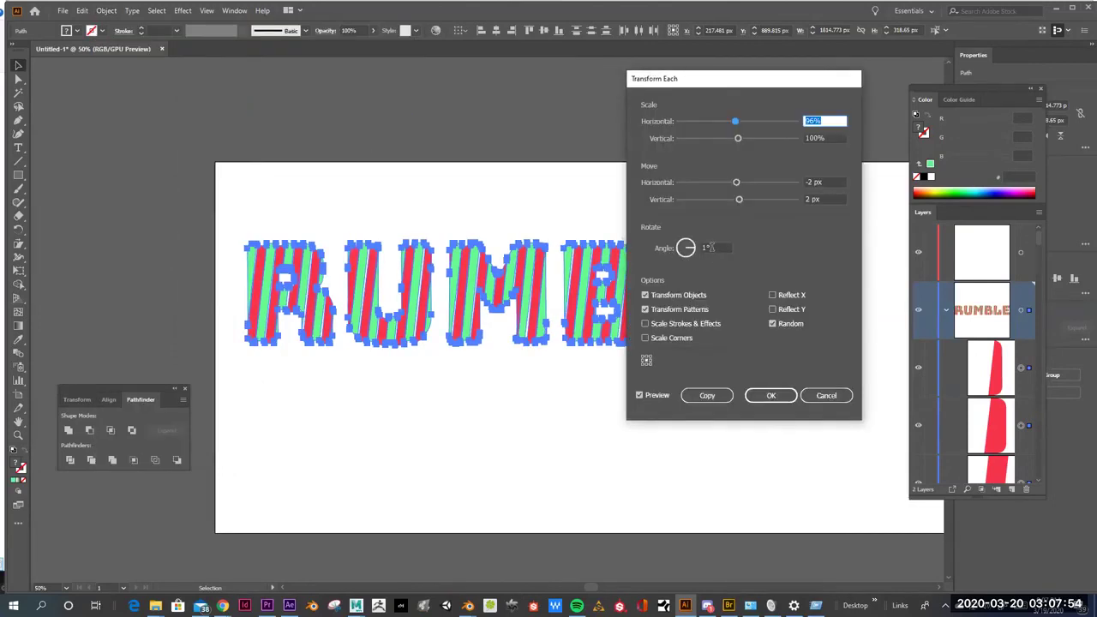
click(694, 248)
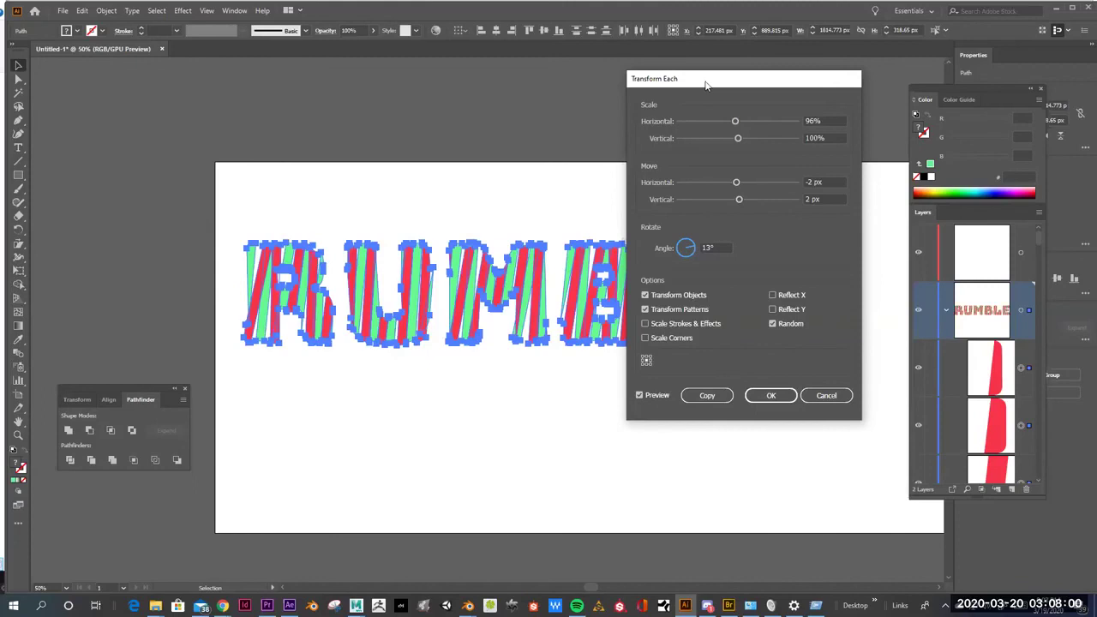
drag(728, 78, 902, 65)
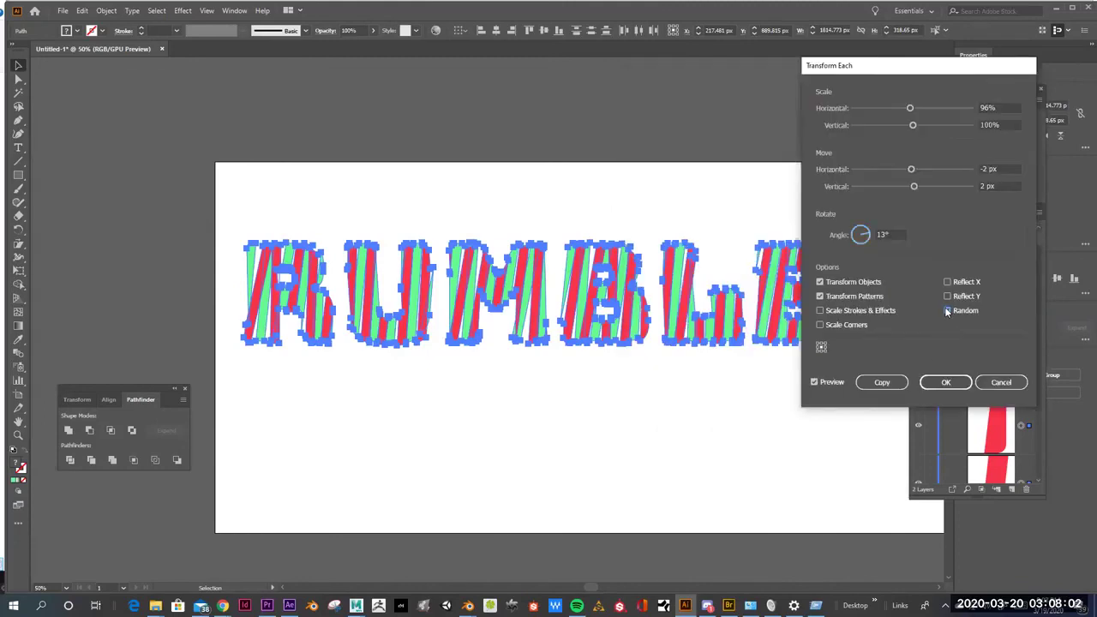
click(946, 310)
click(947, 310)
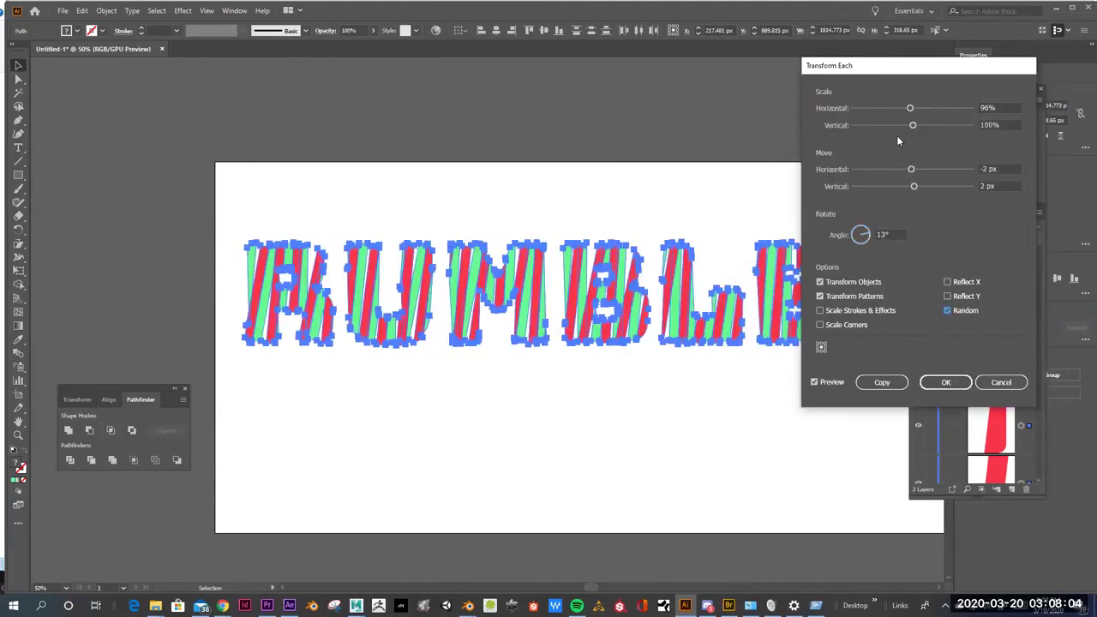
drag(914, 174, 911, 185)
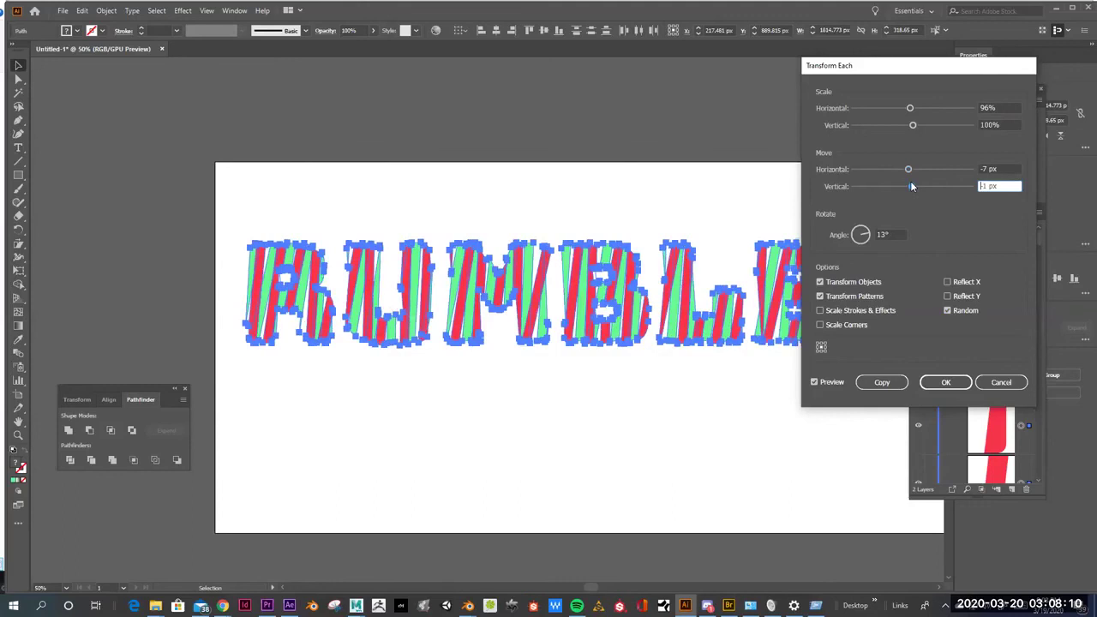
click(949, 384)
click(691, 420)
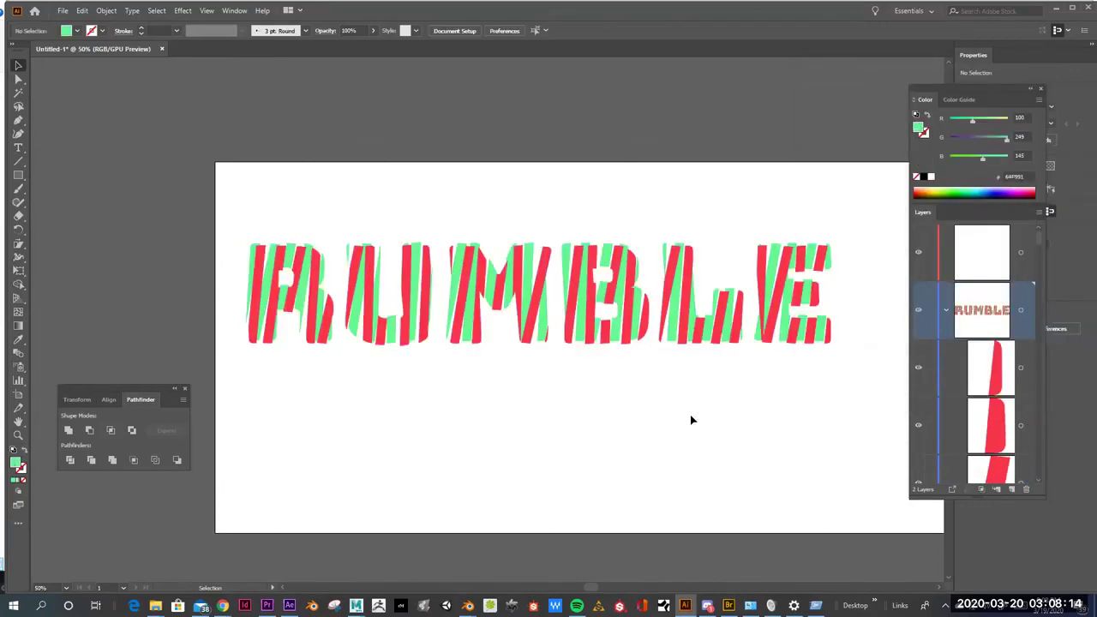